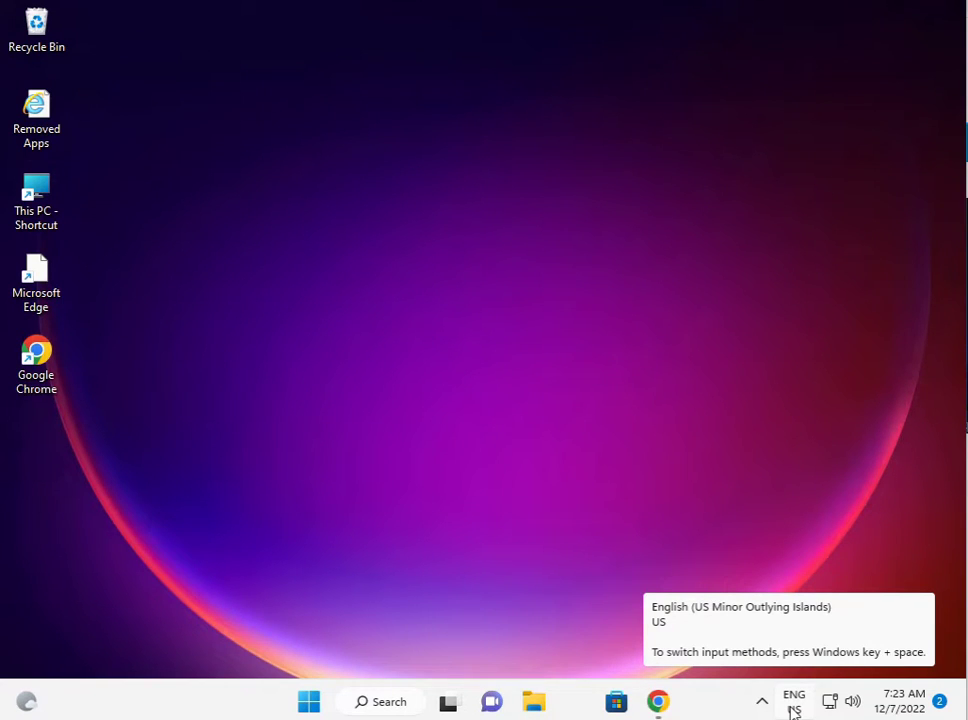
Step: Launch Settings from Start, maximize it, and scroll the System page down to Troubleshoot
click(311, 706)
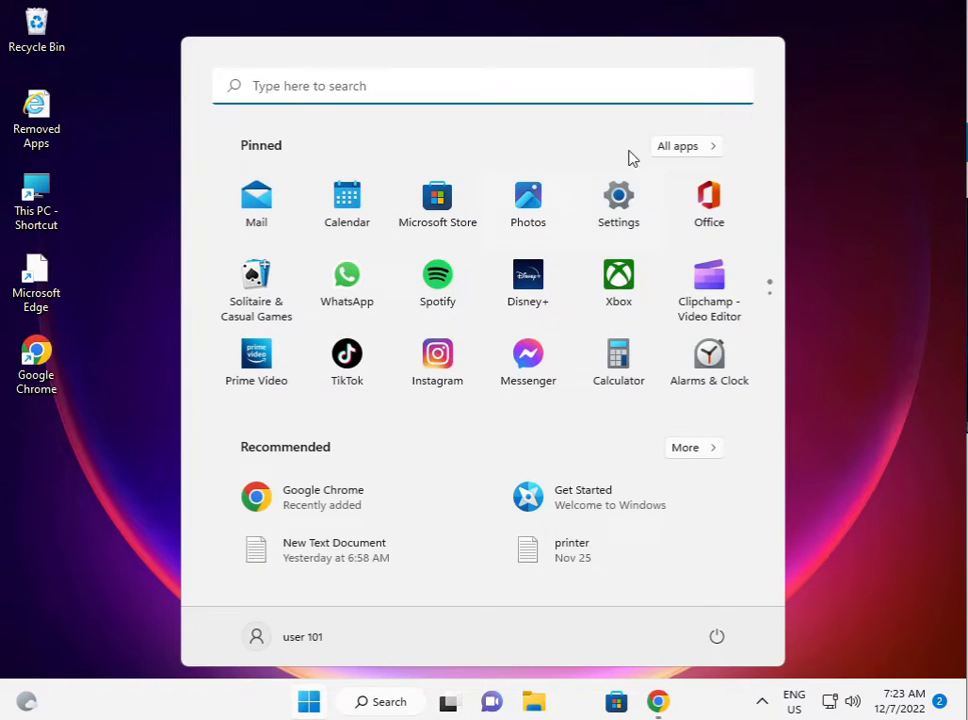
click(620, 198)
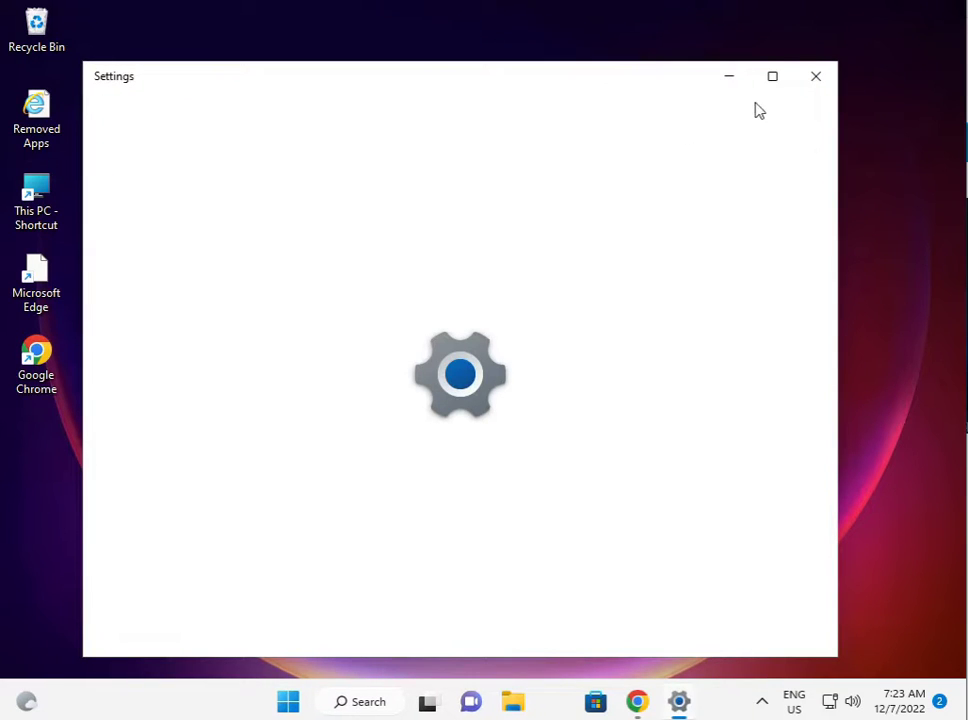
click(770, 78)
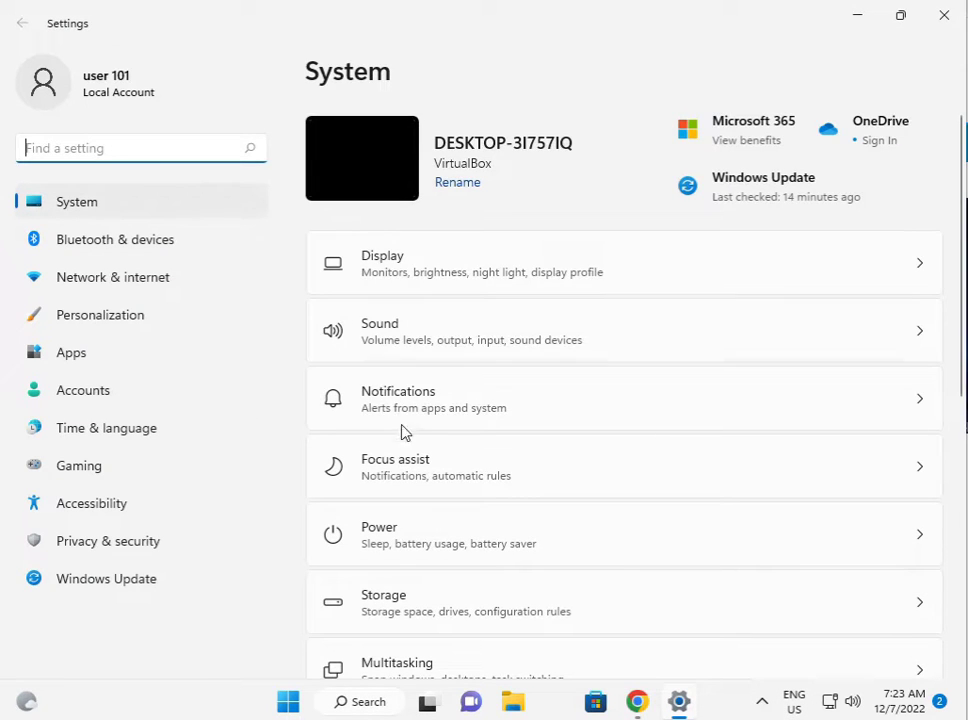
scroll(518, 625, down, 3)
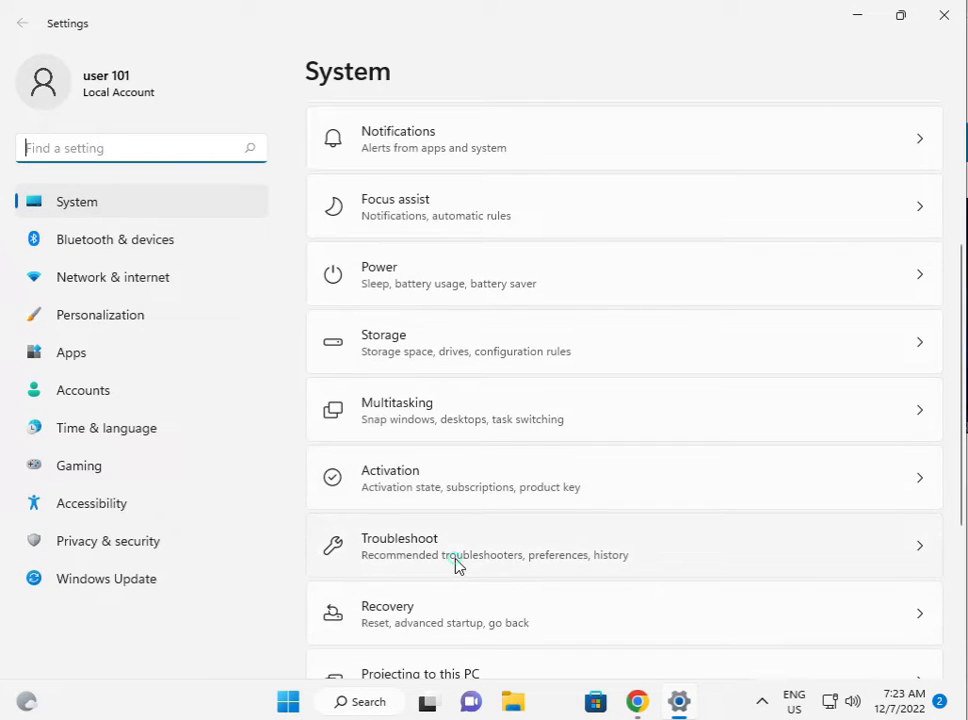
Step: Run the Windows Store Apps troubleshooter under Troubleshoot > Other troubleshooters
click(455, 562)
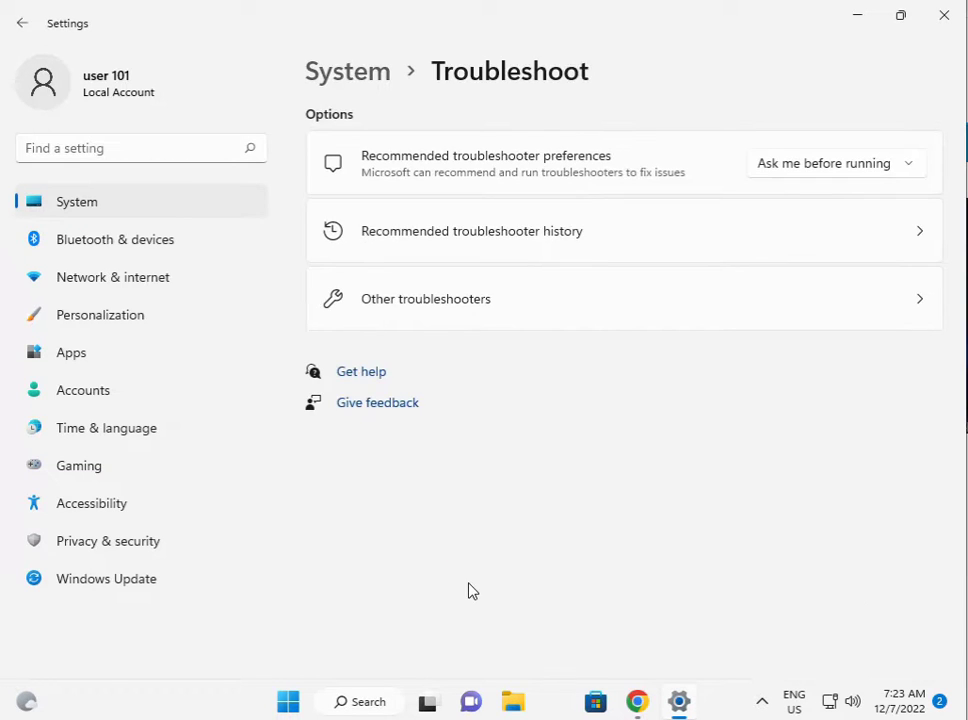
click(488, 307)
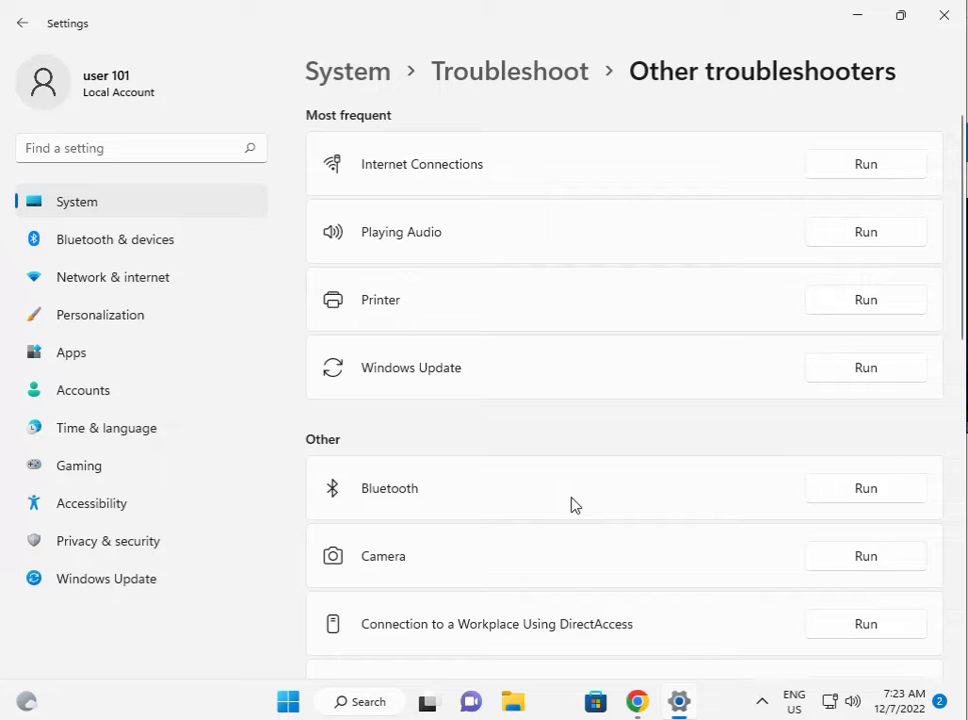
scroll(556, 518, down, 1)
scroll(553, 522, down, 2)
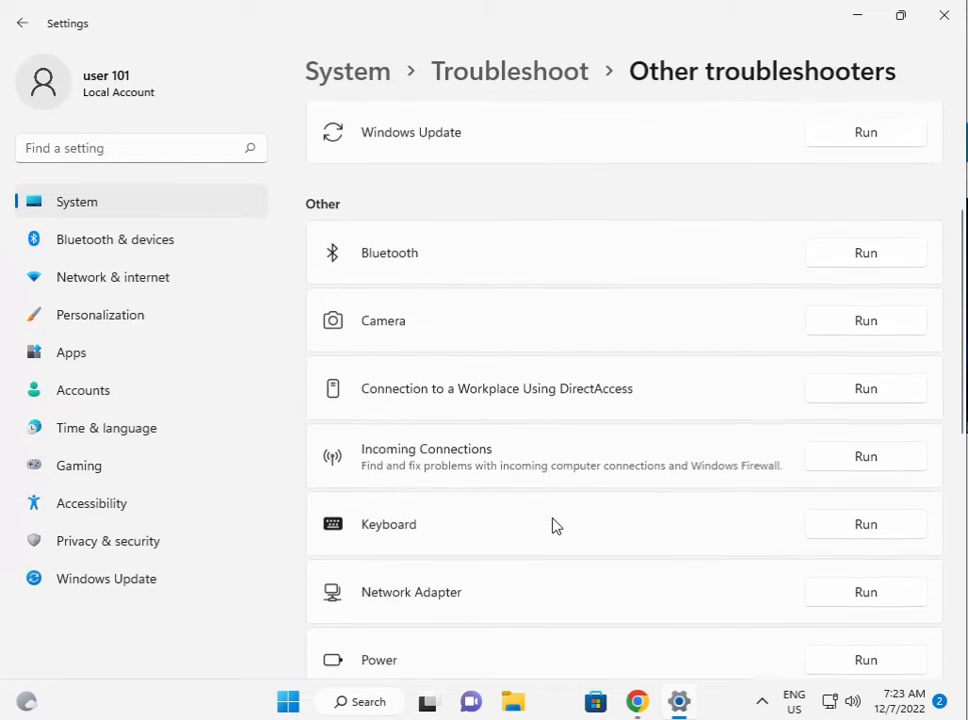
scroll(553, 523, down, 1)
scroll(556, 526, down, 2)
scroll(553, 525, down, 1)
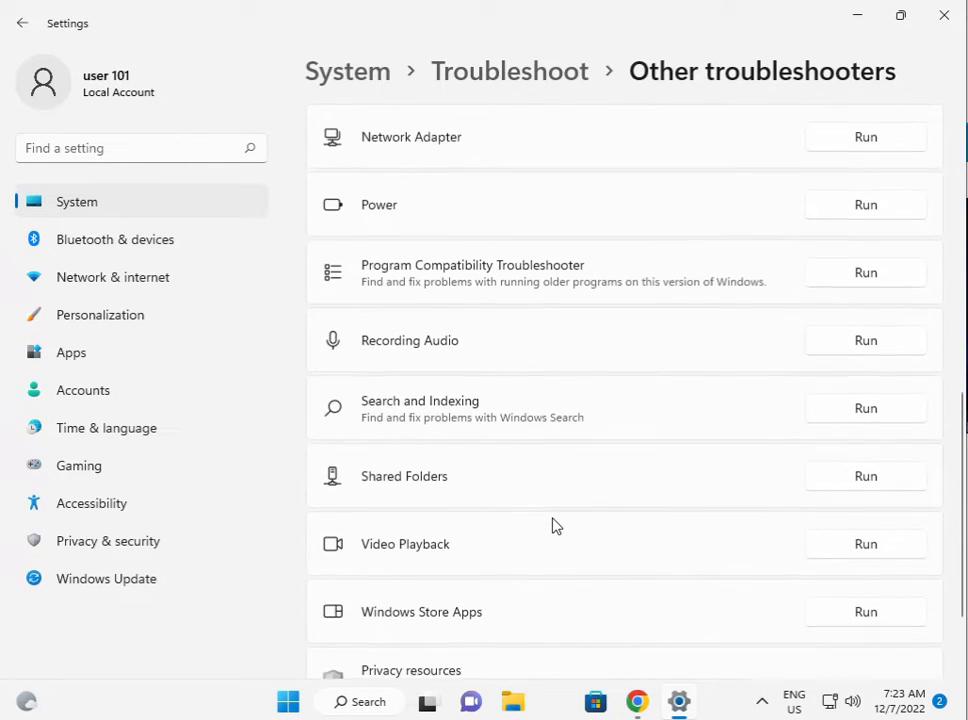
scroll(556, 526, down, 1)
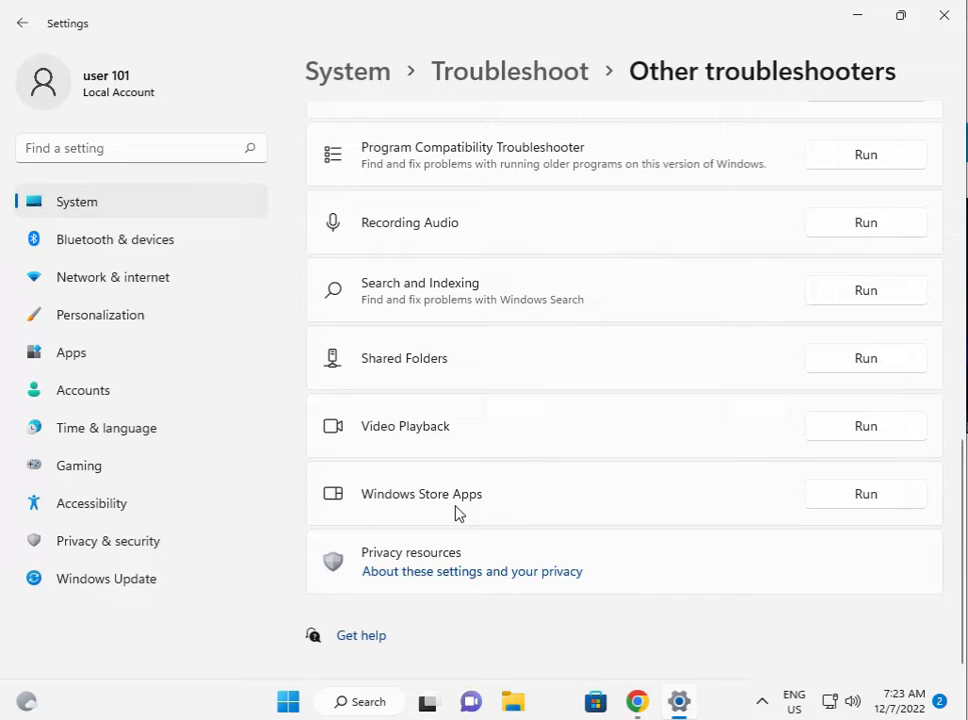
click(840, 496)
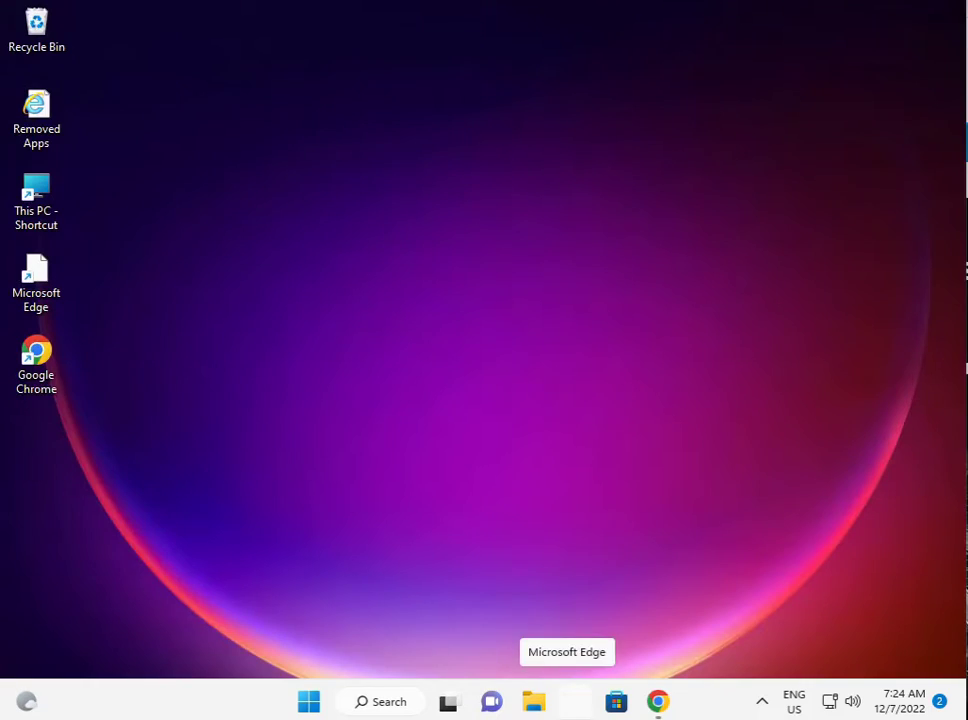
Step: Reopen Settings and scroll Apps > Apps & features down to the Microsoft Store entry
click(312, 703)
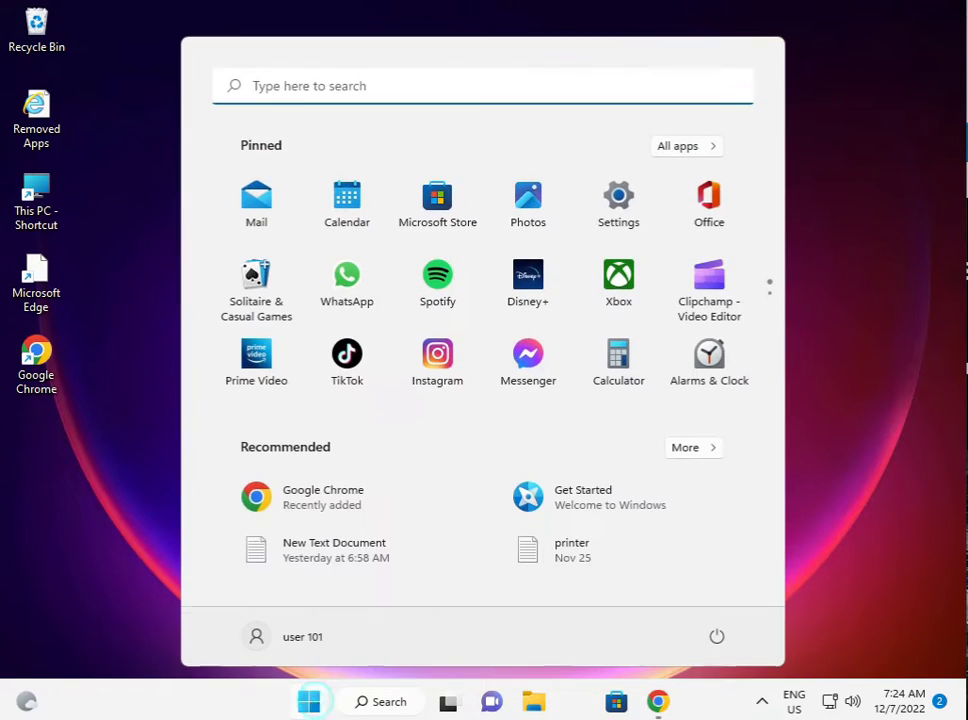
click(607, 210)
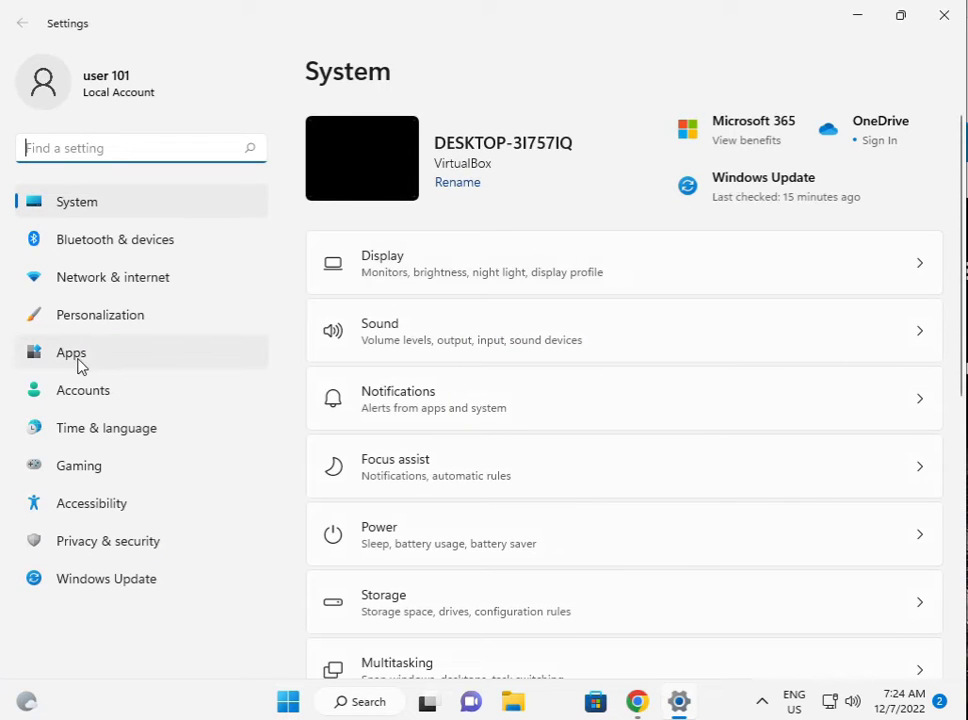
click(90, 362)
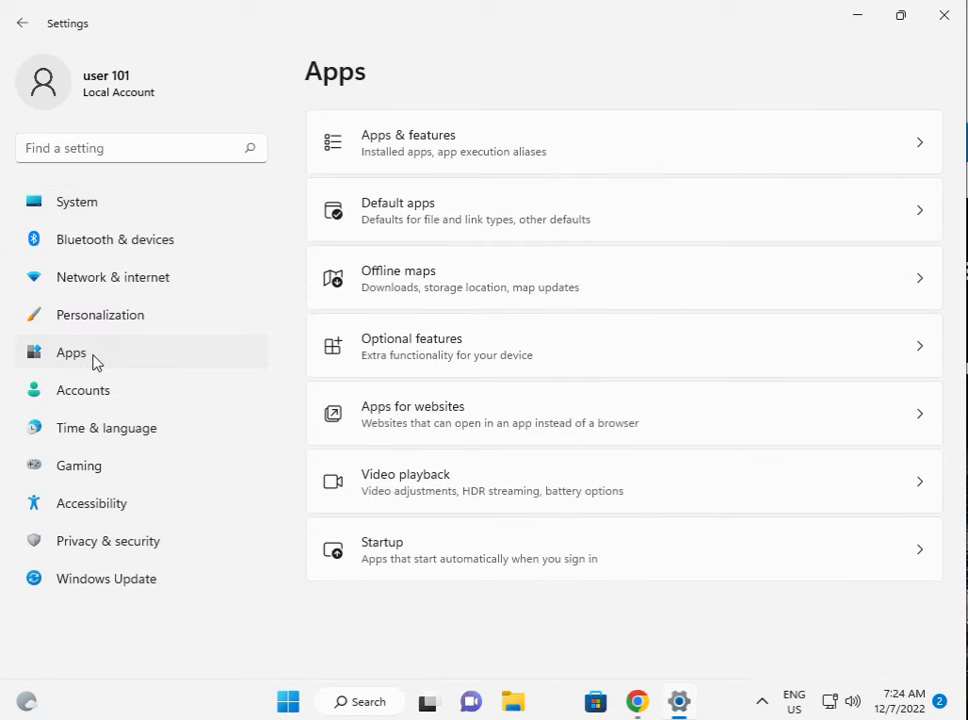
click(497, 147)
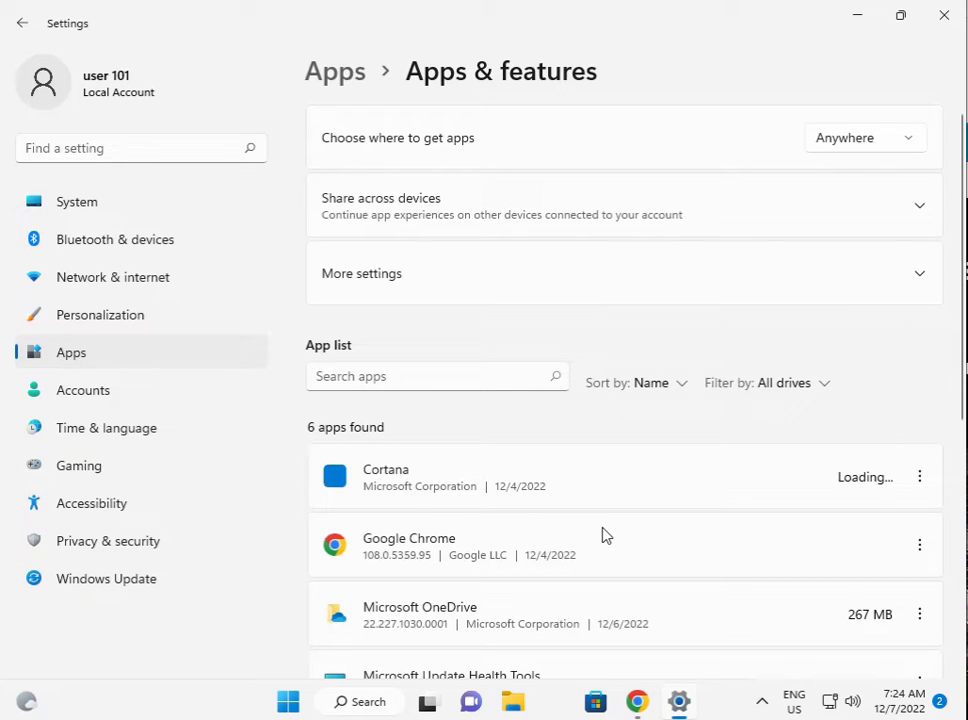
scroll(523, 501, down, 10)
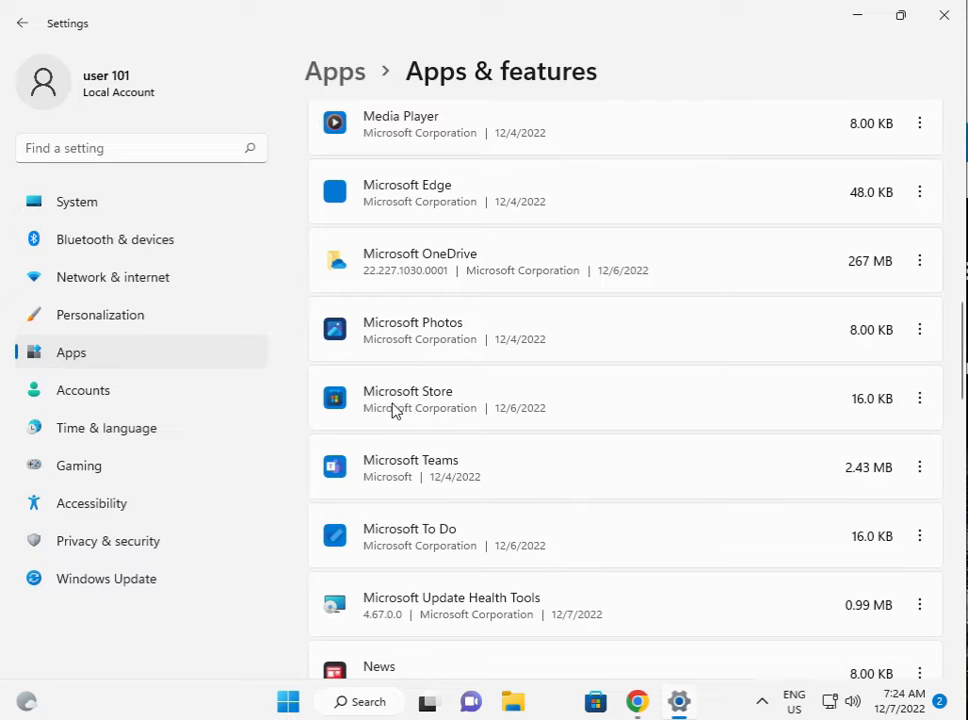
Step: Open Microsoft Store's advanced options and scroll down to the Repair and Reset buttons
click(919, 399)
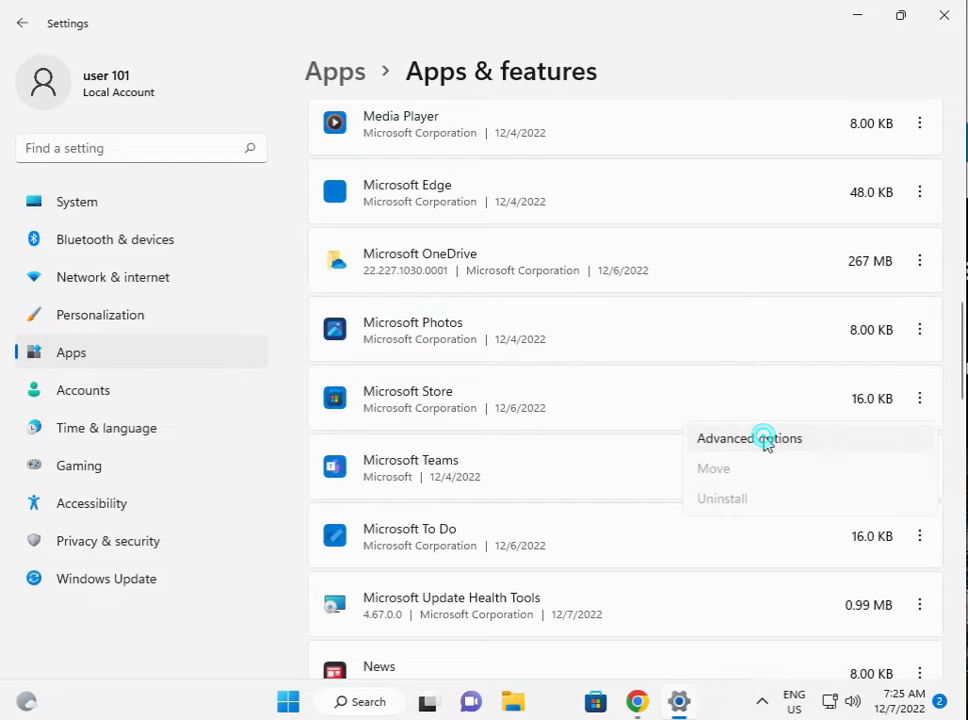
click(743, 442)
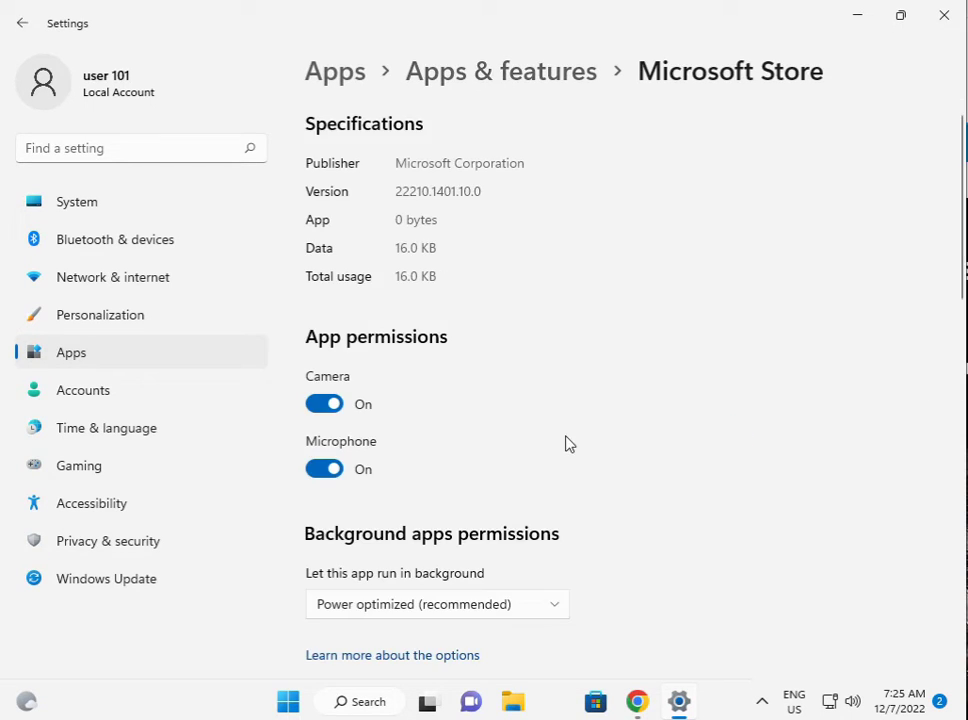
scroll(497, 454, down, 3)
scroll(497, 454, down, 4)
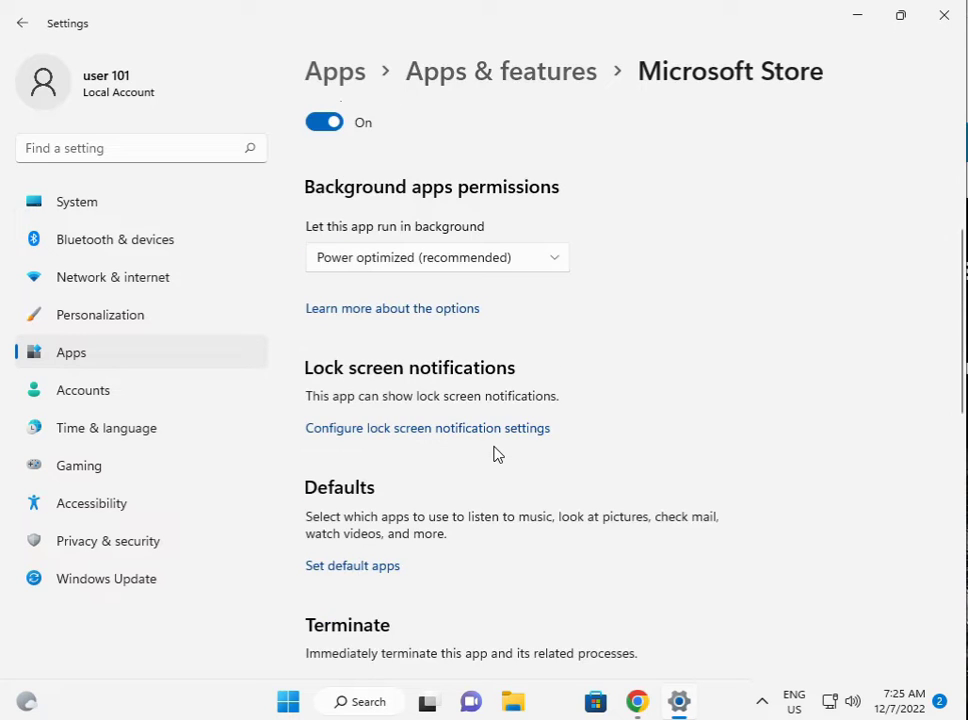
scroll(497, 454, down, 2)
scroll(497, 454, down, 5)
scroll(450, 435, down, 2)
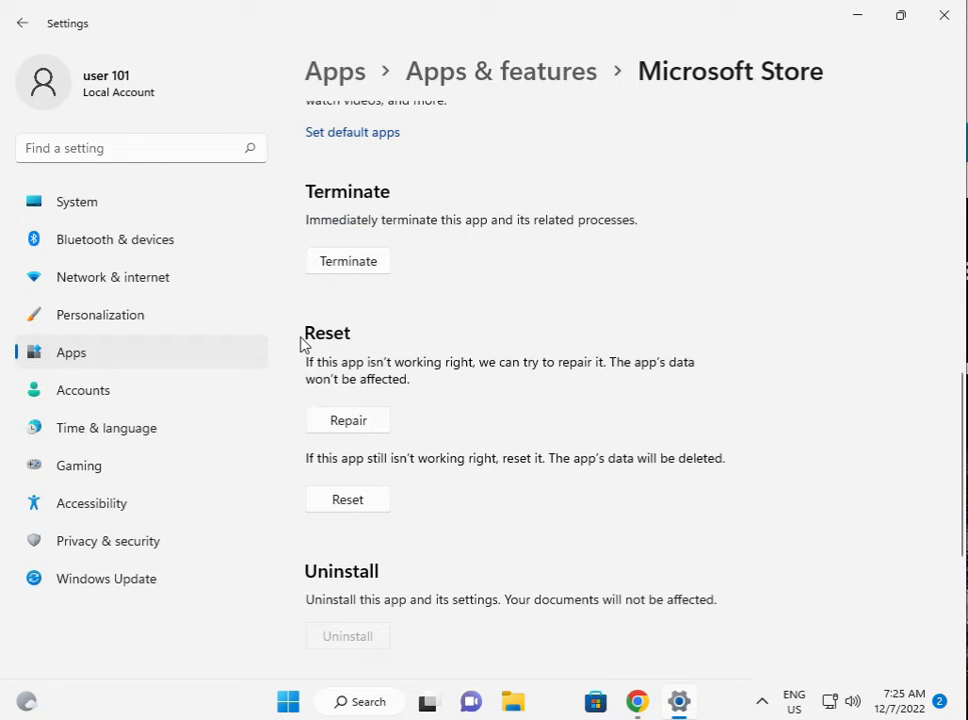
Step: Repair the Microsoft Store app, then reset it and confirm the reset
click(337, 422)
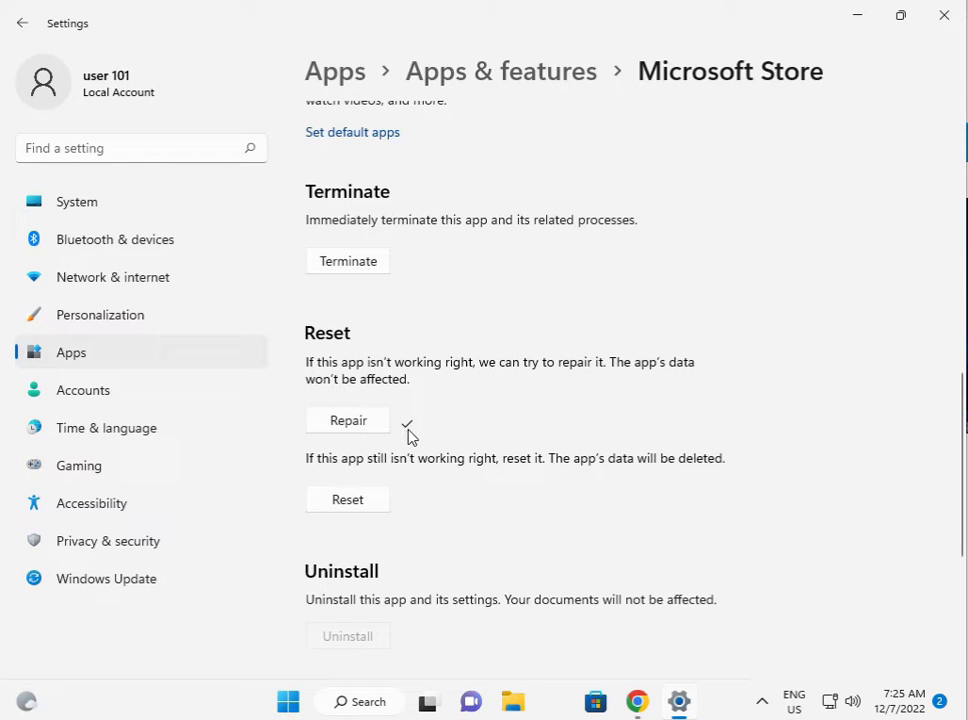
click(352, 504)
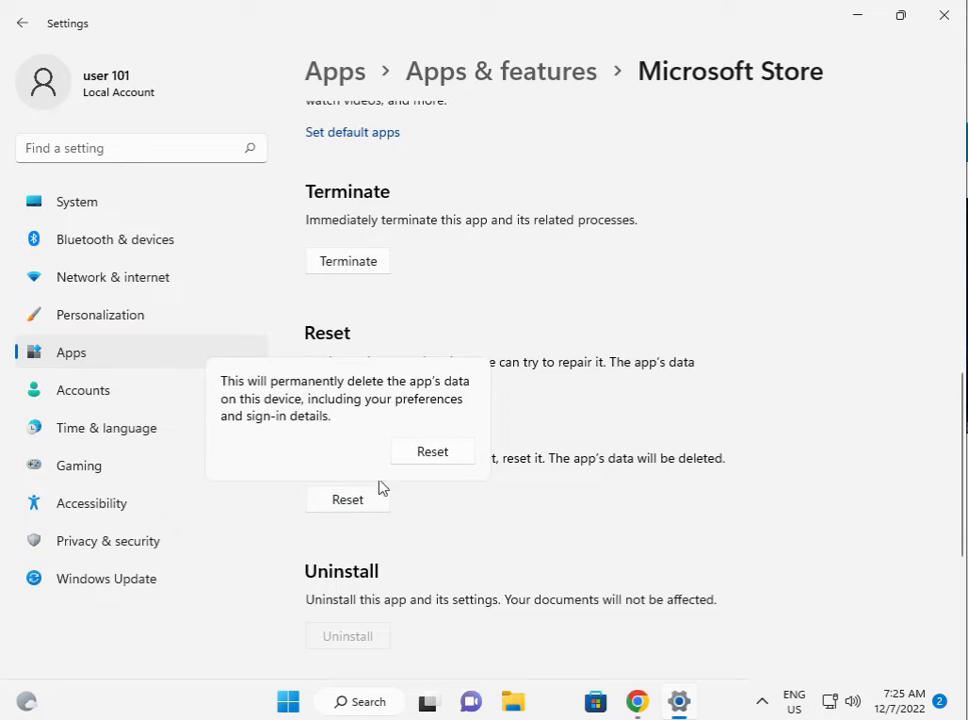
click(426, 455)
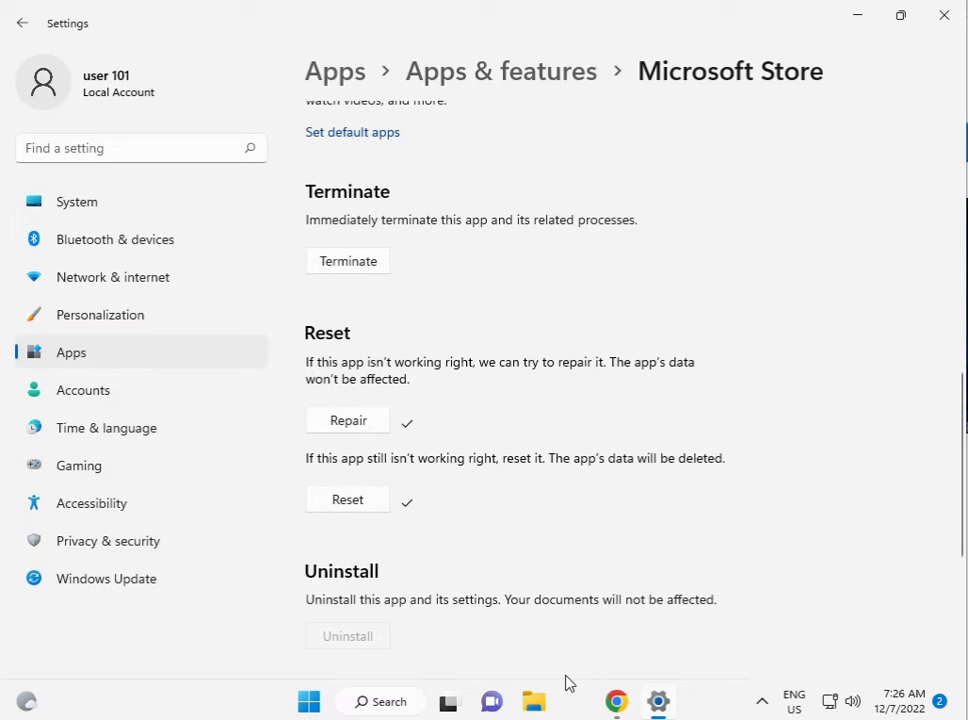
Step: Close Settings and browse File Explorer to Local Disk (C:) > Users > the user's profile folder
click(946, 16)
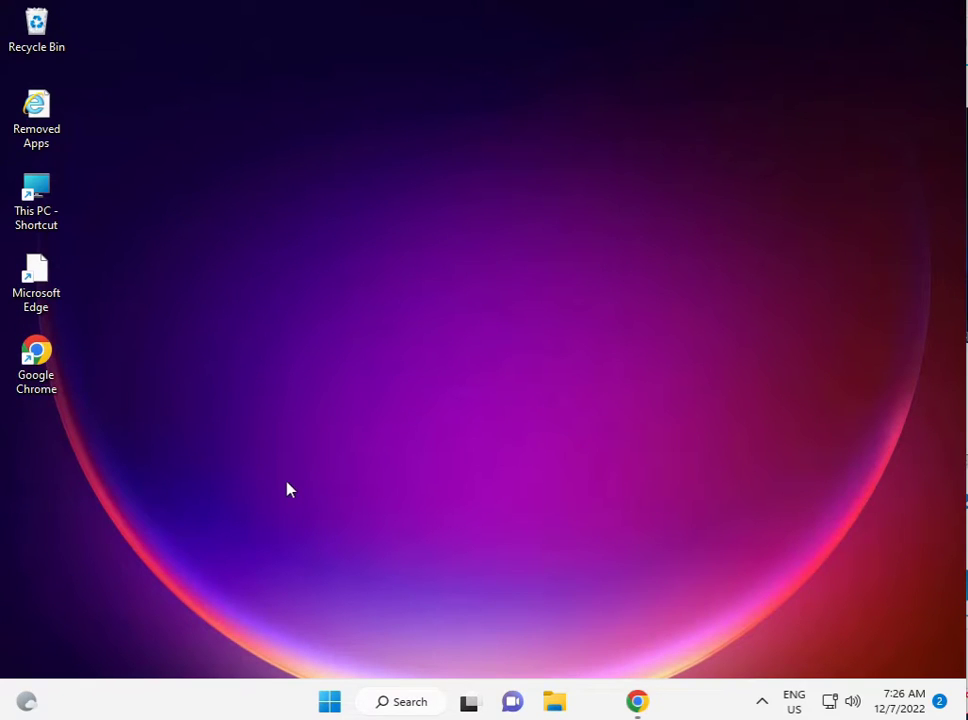
click(555, 703)
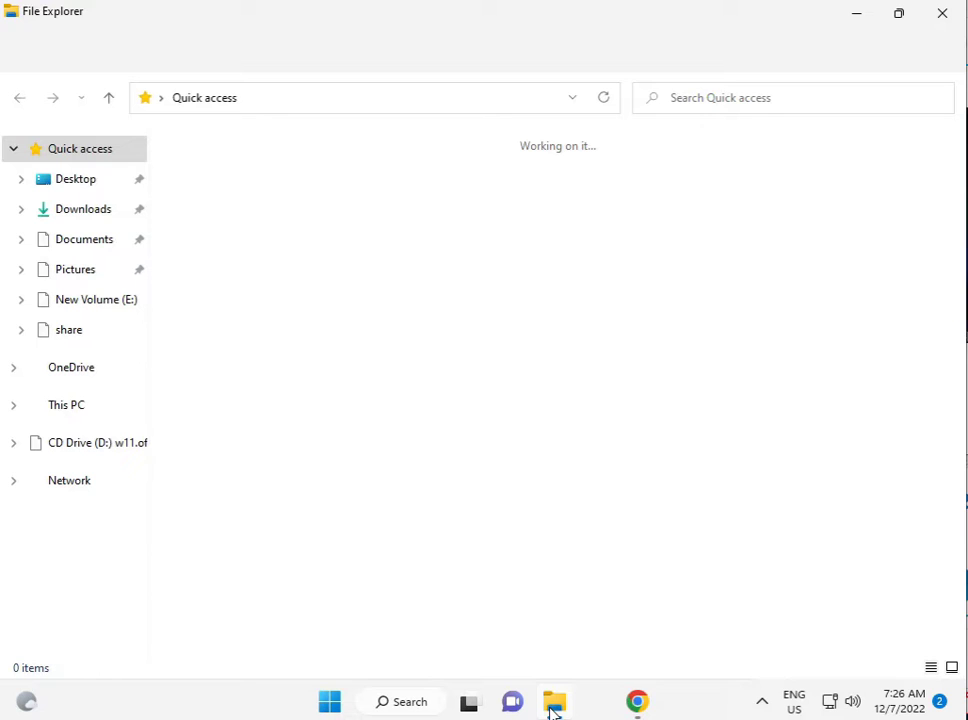
click(77, 412)
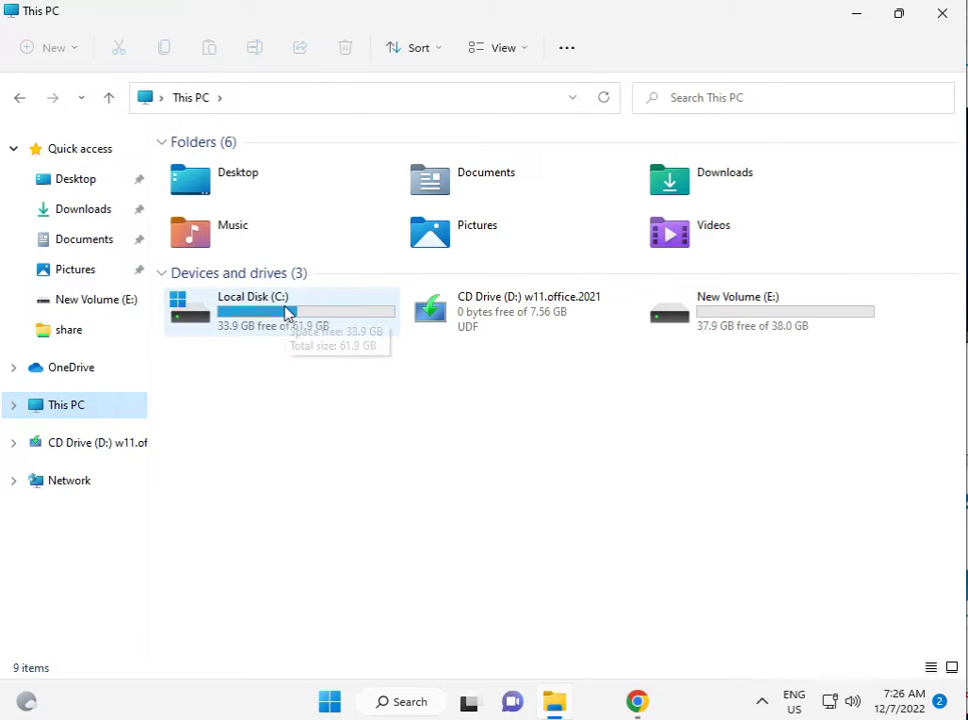
click(286, 312)
double_click(286, 312)
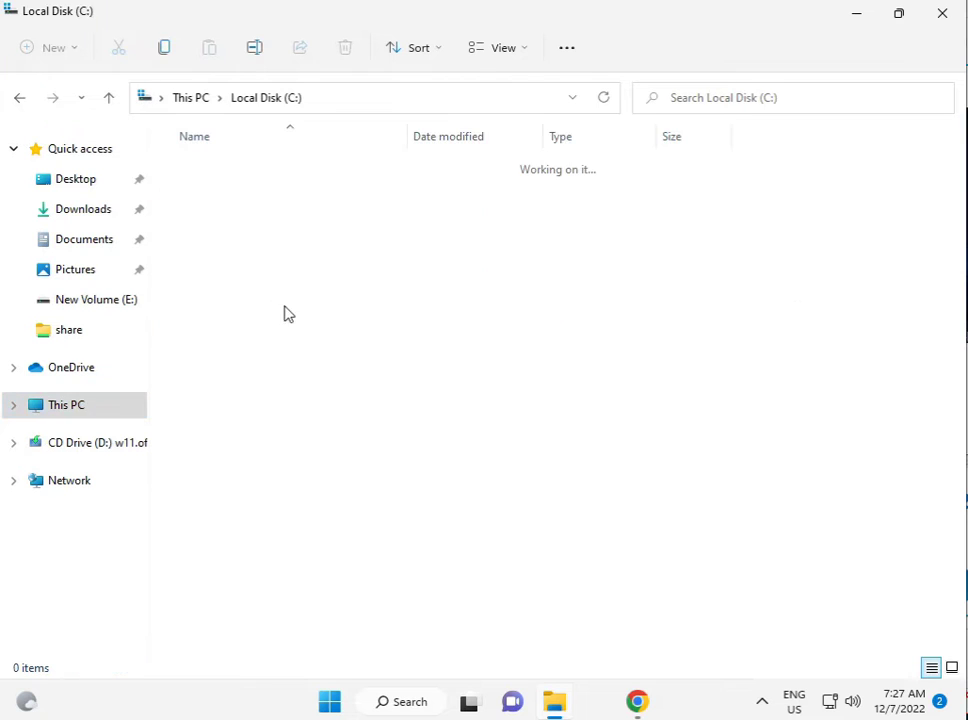
click(229, 372)
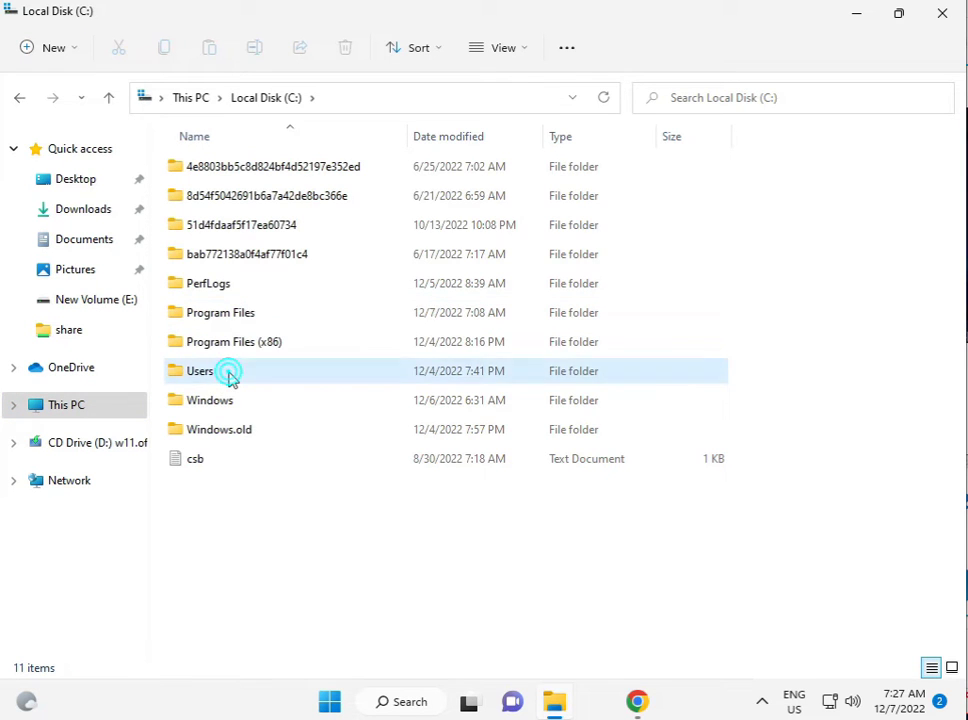
double_click(229, 373)
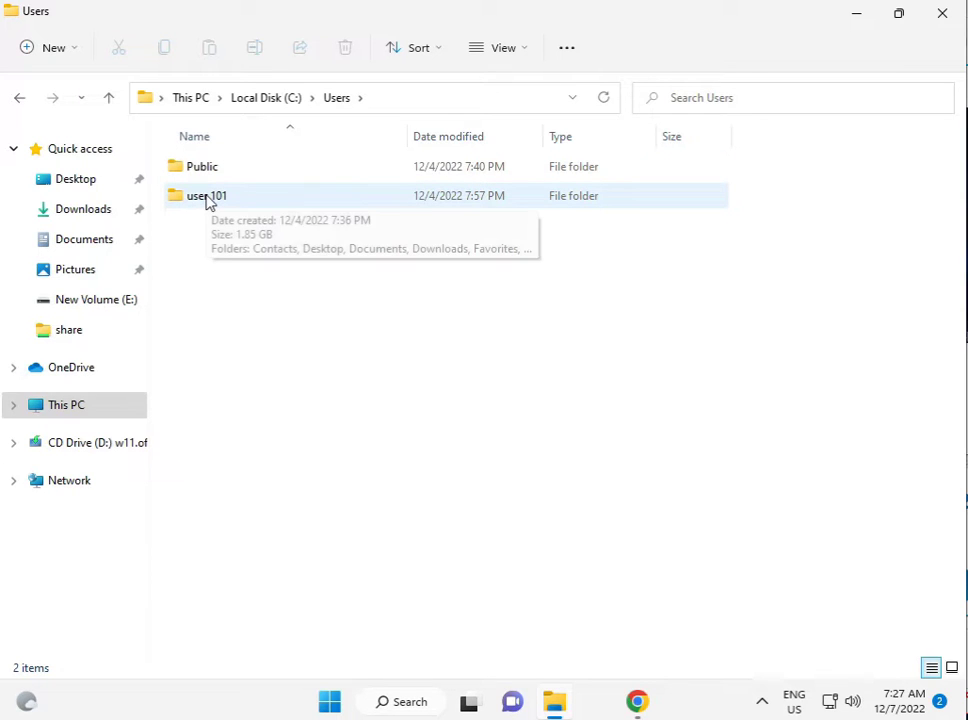
mouse_move(206, 196)
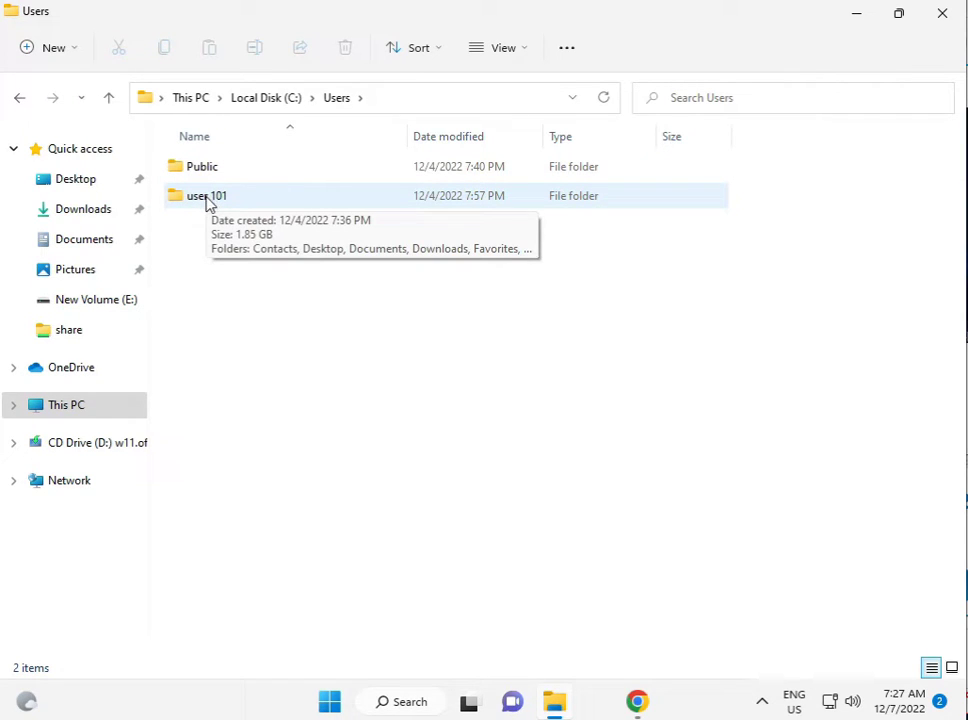
click(215, 200)
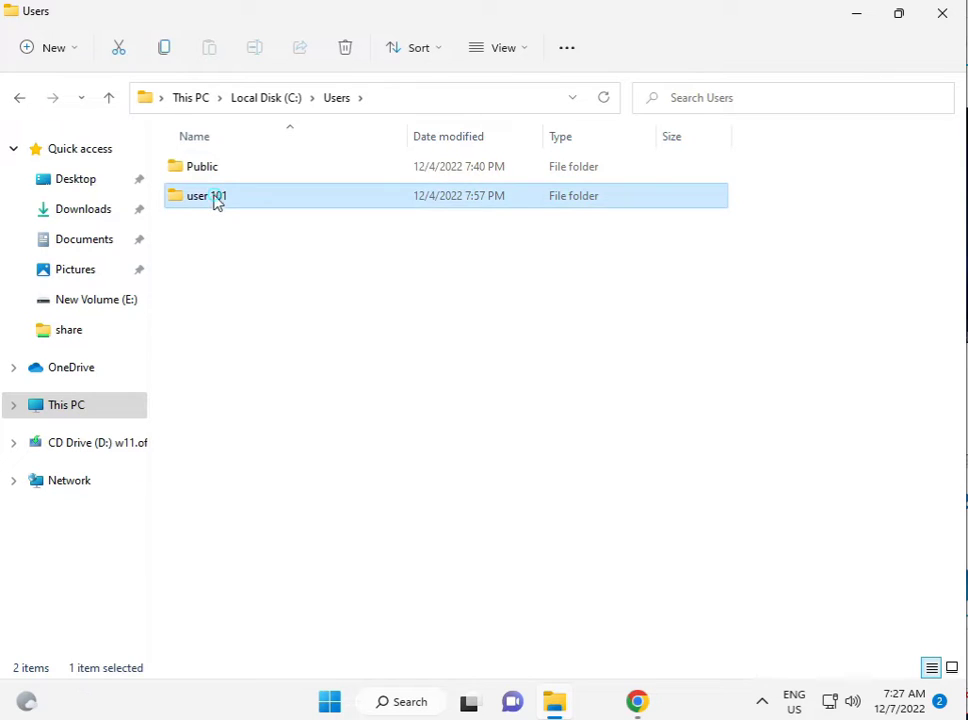
double_click(215, 200)
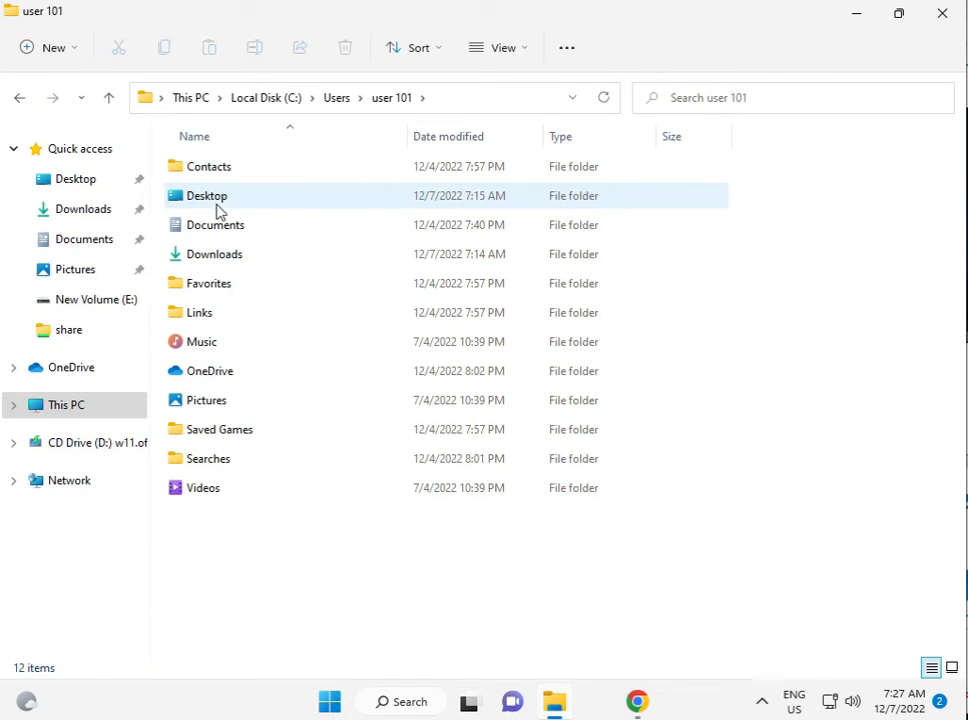
Step: View, then close, the home folder's Properties from the See more menu
click(562, 49)
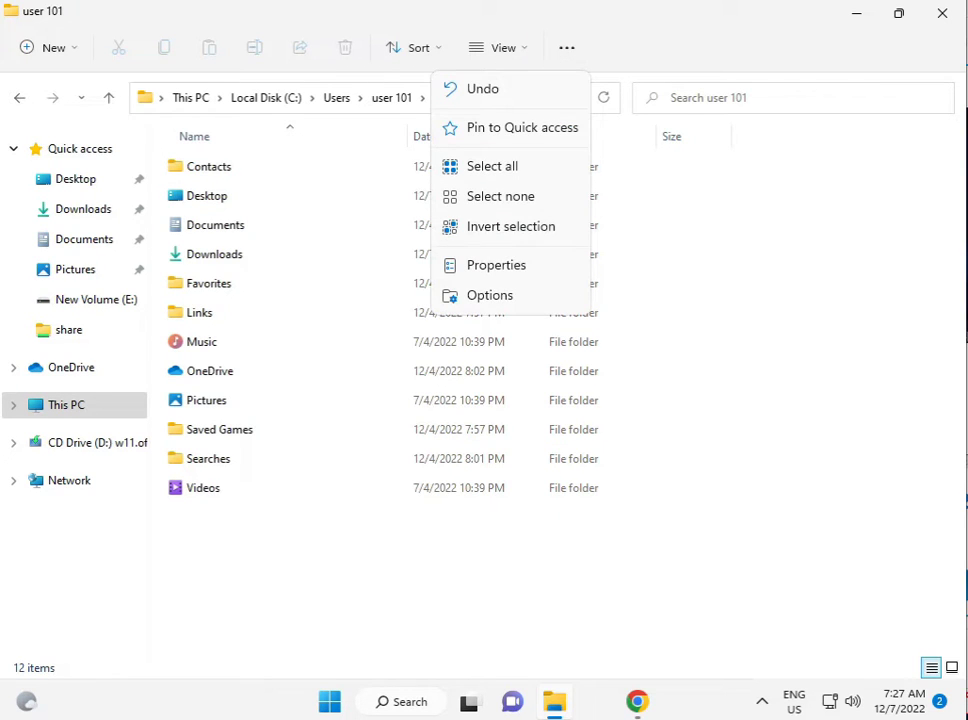
click(478, 260)
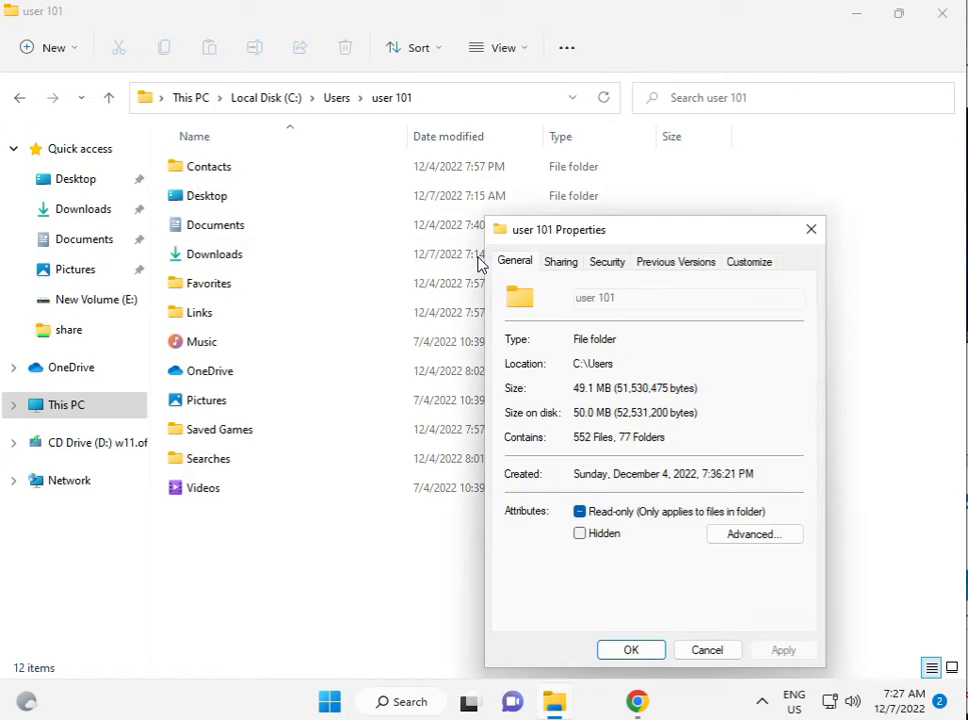
click(812, 228)
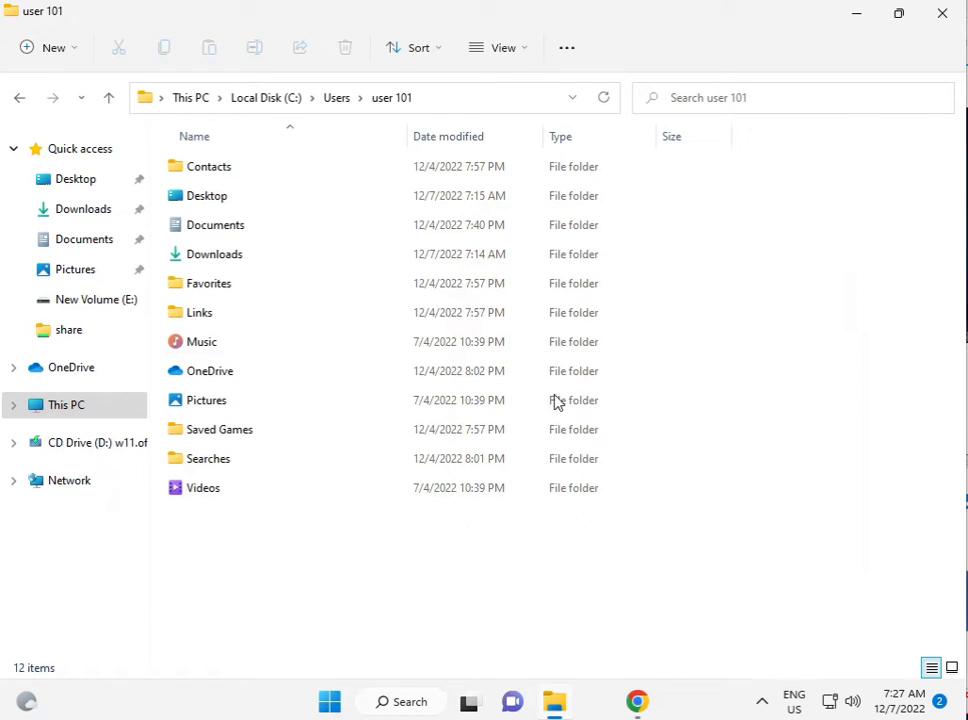
Step: Turn on 'Show hidden files, folders, and drives' in Folder Options' View settings
click(567, 50)
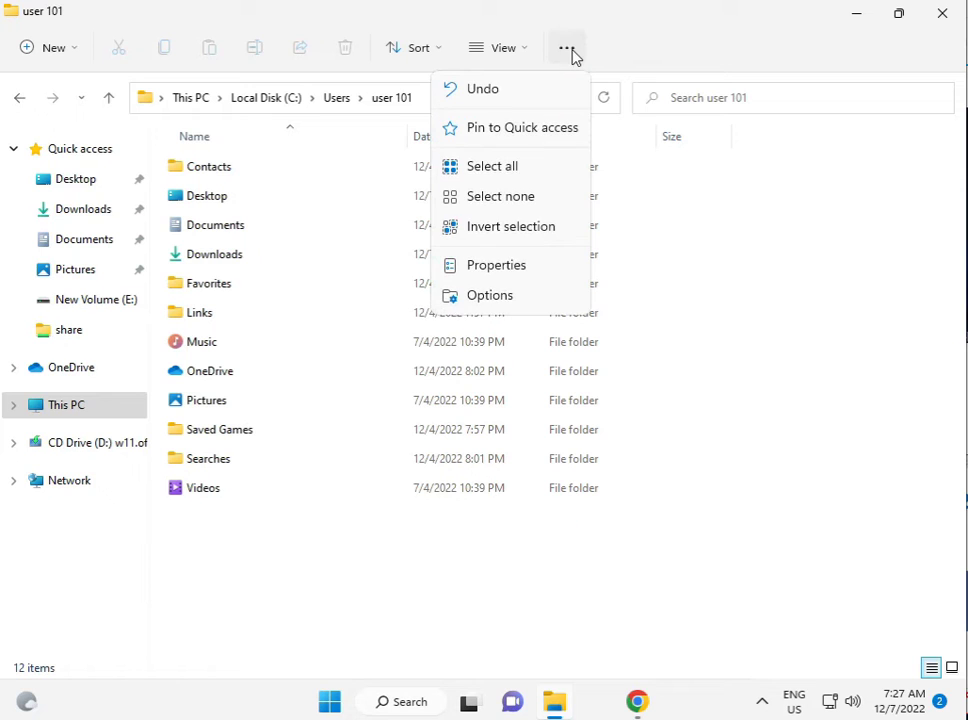
click(489, 296)
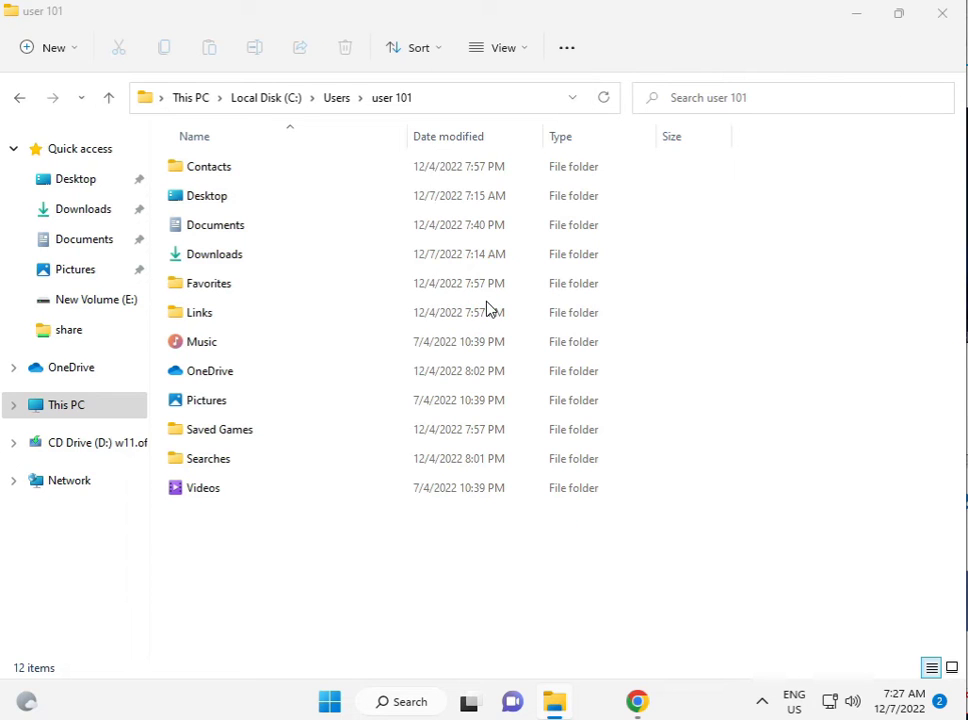
click(92, 187)
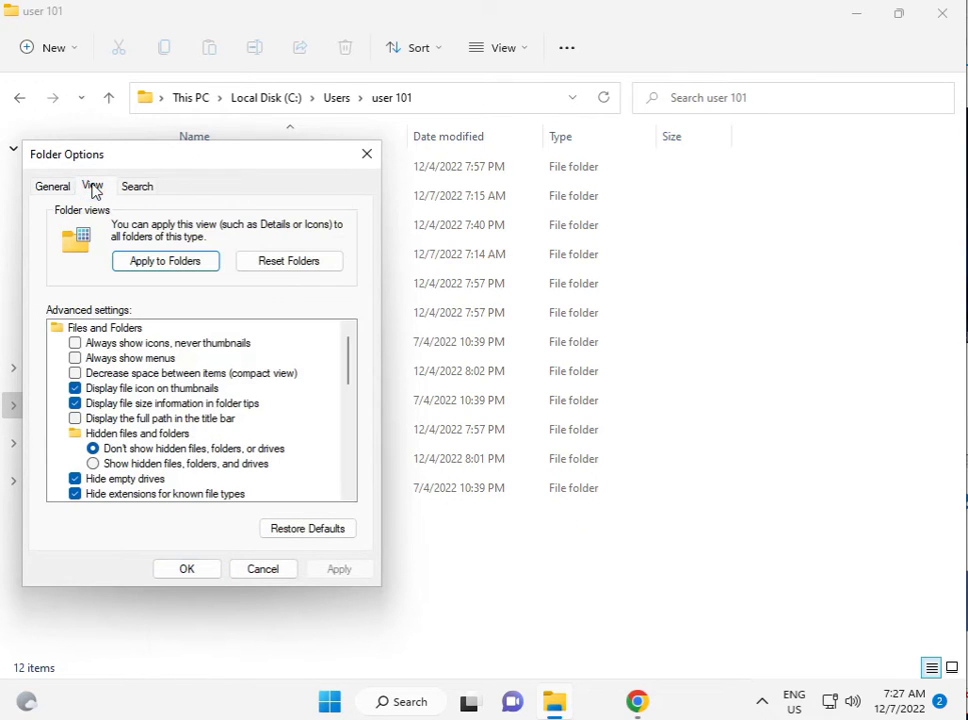
click(127, 465)
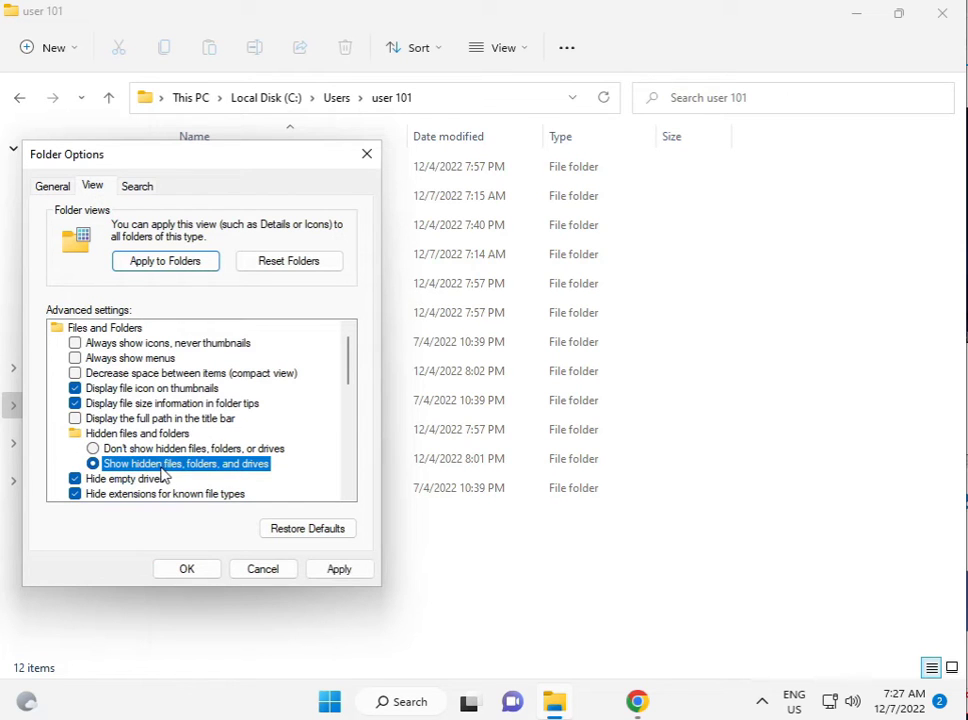
click(196, 572)
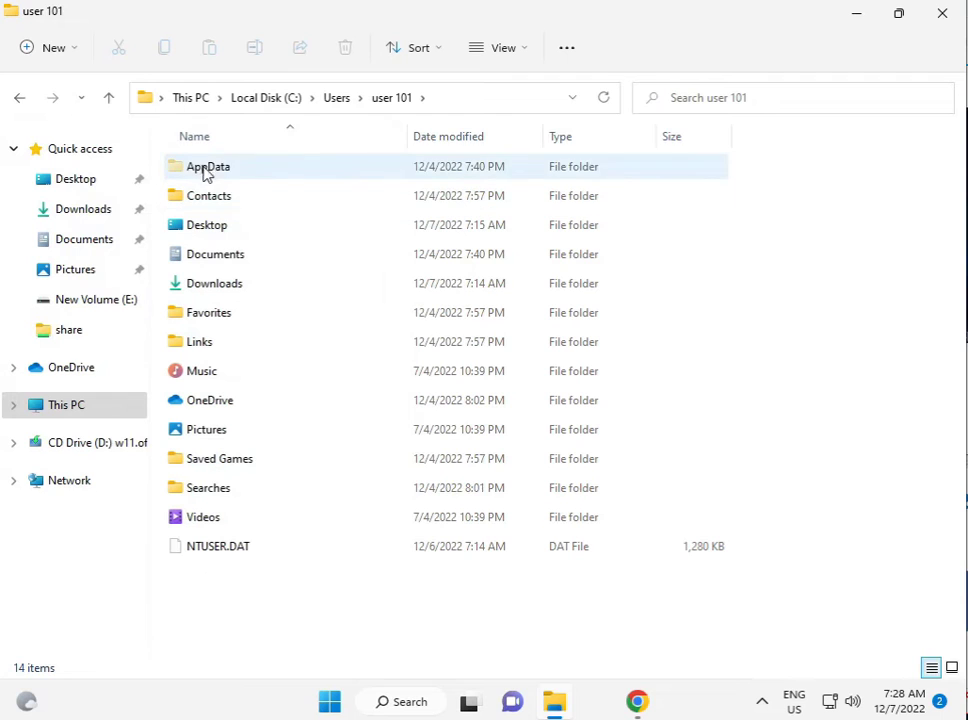
Step: Enter AppData and show the Local folder's Properties (628 MB, 2,767 files)
click(207, 172)
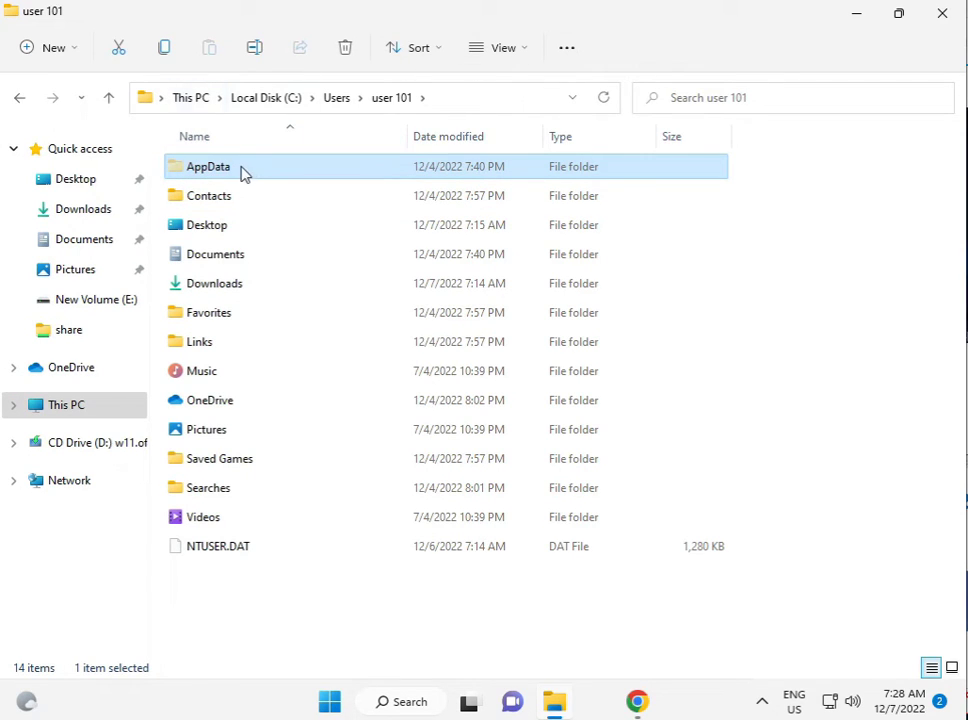
double_click(240, 172)
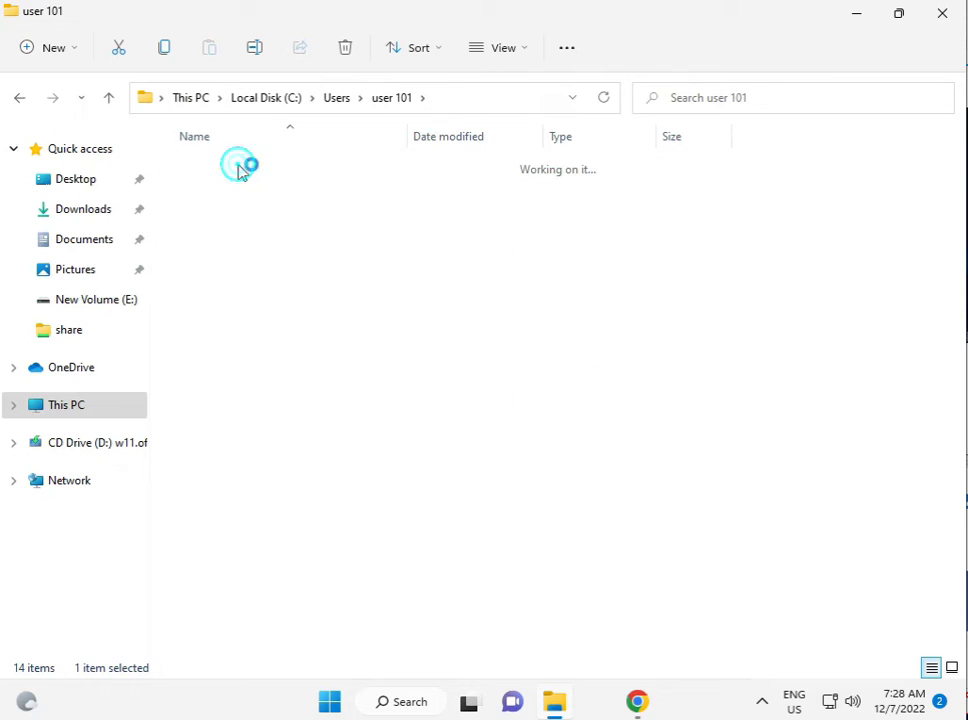
click(240, 172)
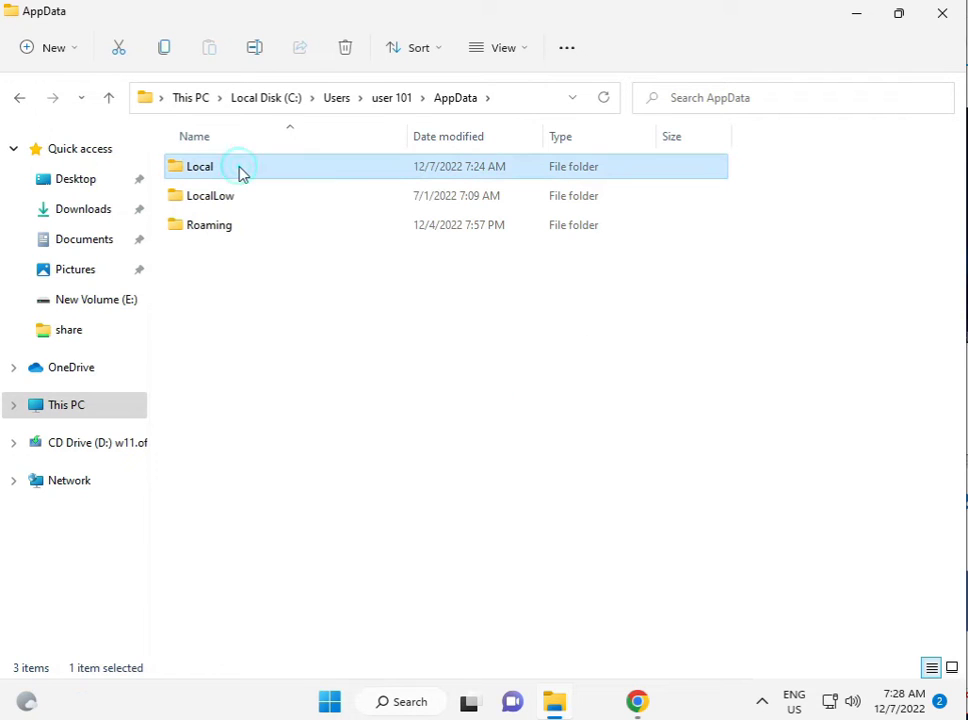
right_click(240, 172)
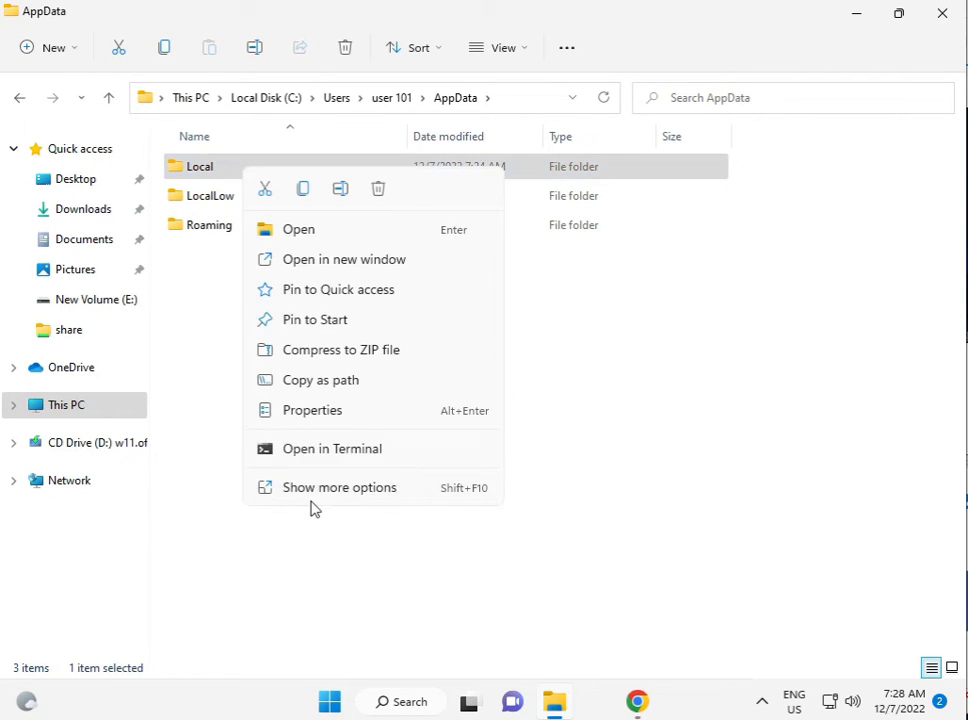
click(314, 489)
click(356, 470)
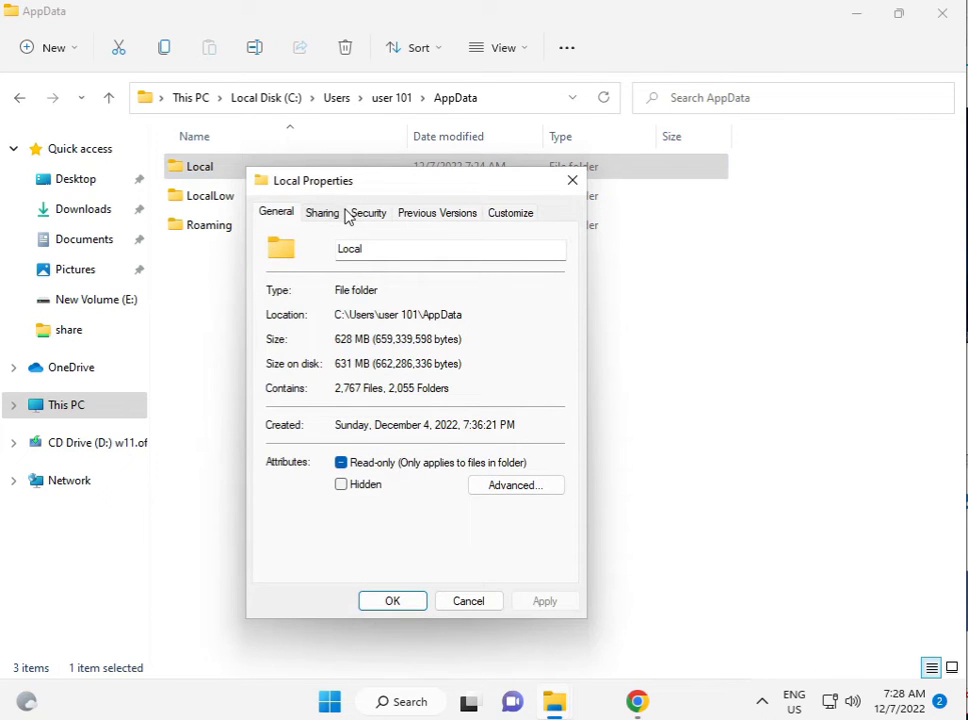
Step: Edit the Local folder's Security permissions, reviewing the user, Administrators and SYSTEM entries
click(358, 218)
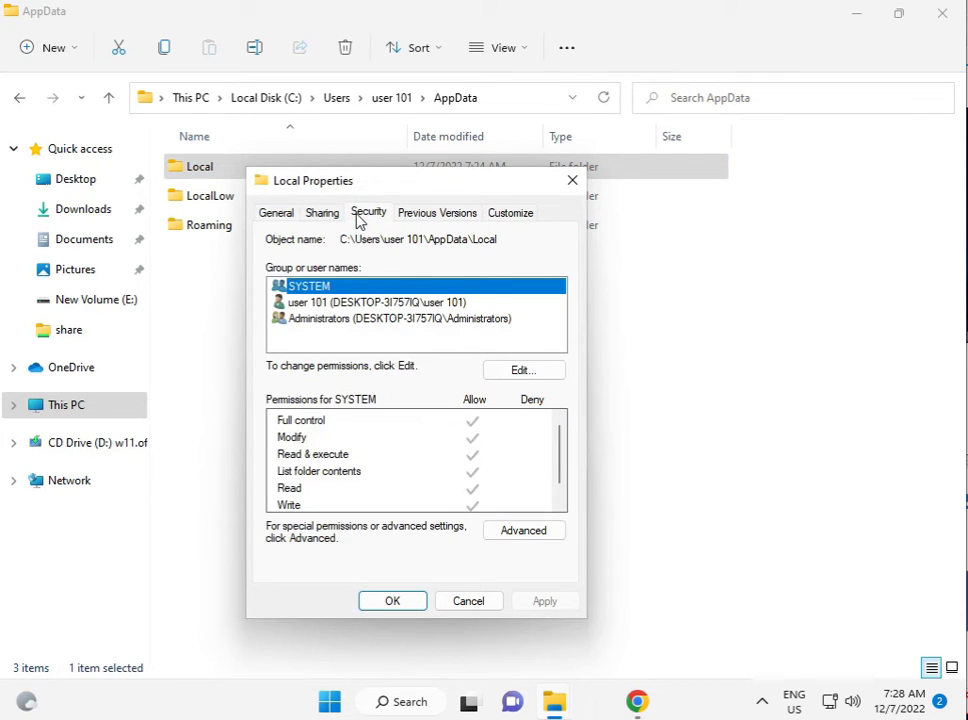
click(350, 303)
click(490, 374)
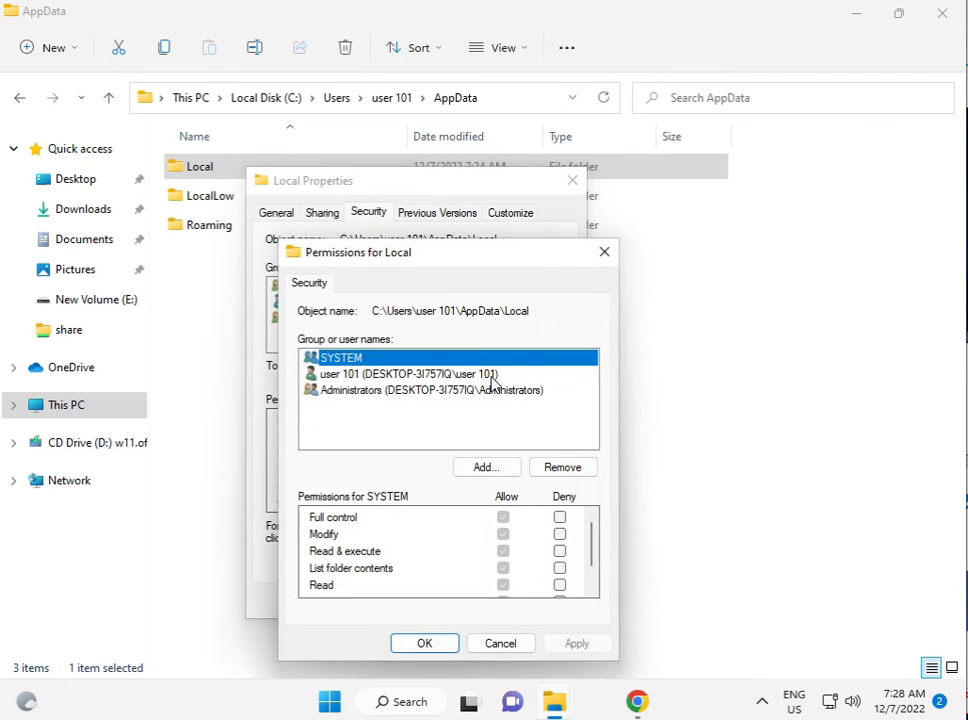
click(400, 374)
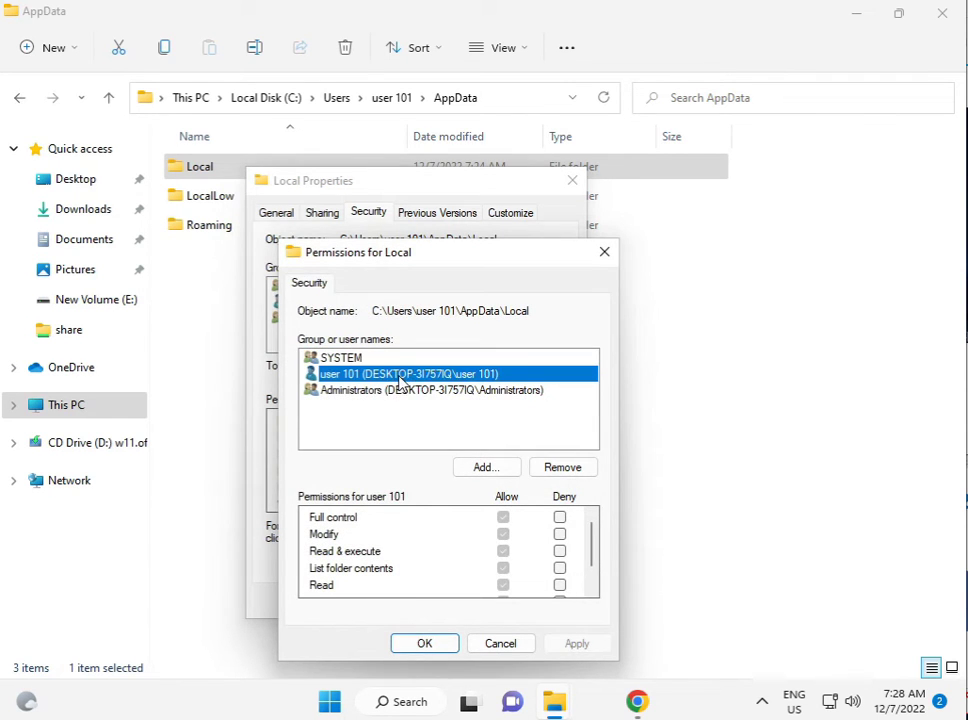
click(350, 390)
click(348, 358)
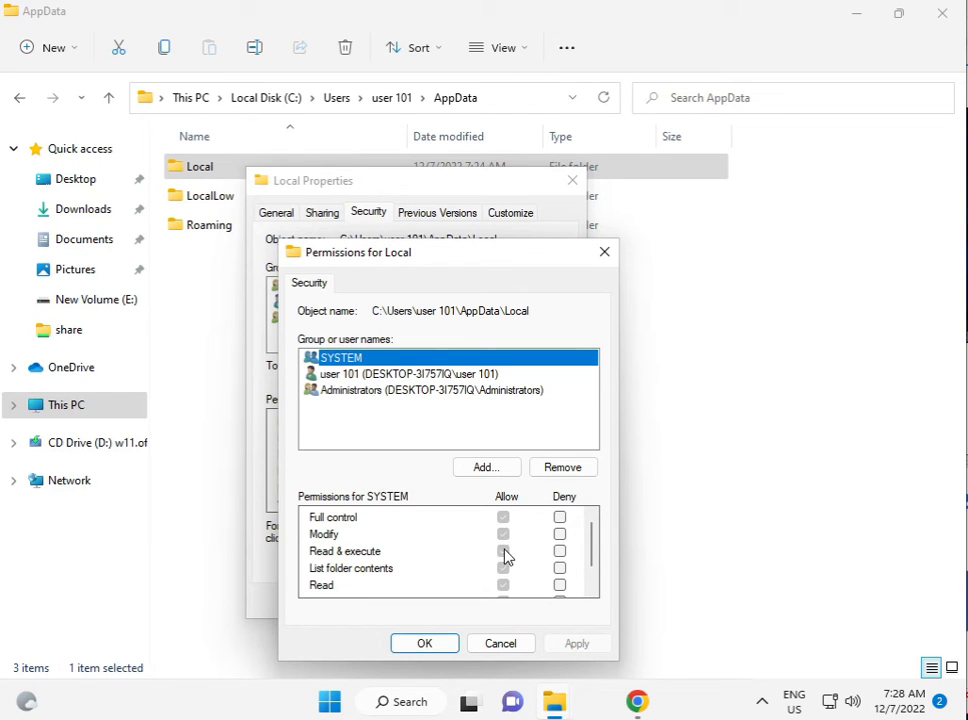
Step: Add the Everyone group and verify its name with Check Names
click(476, 474)
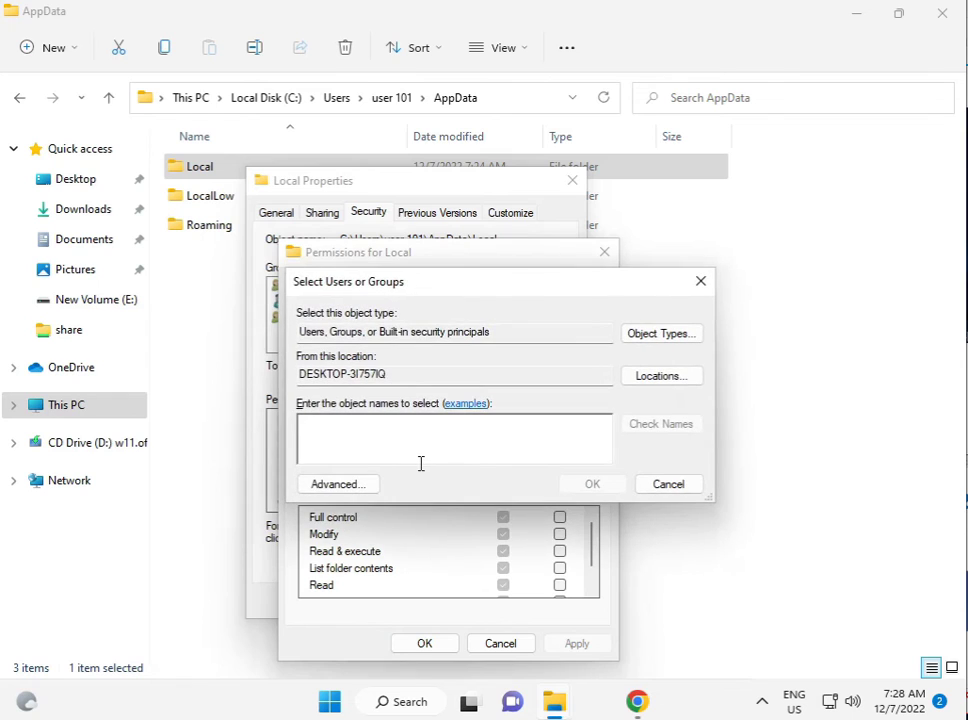
text(eve)
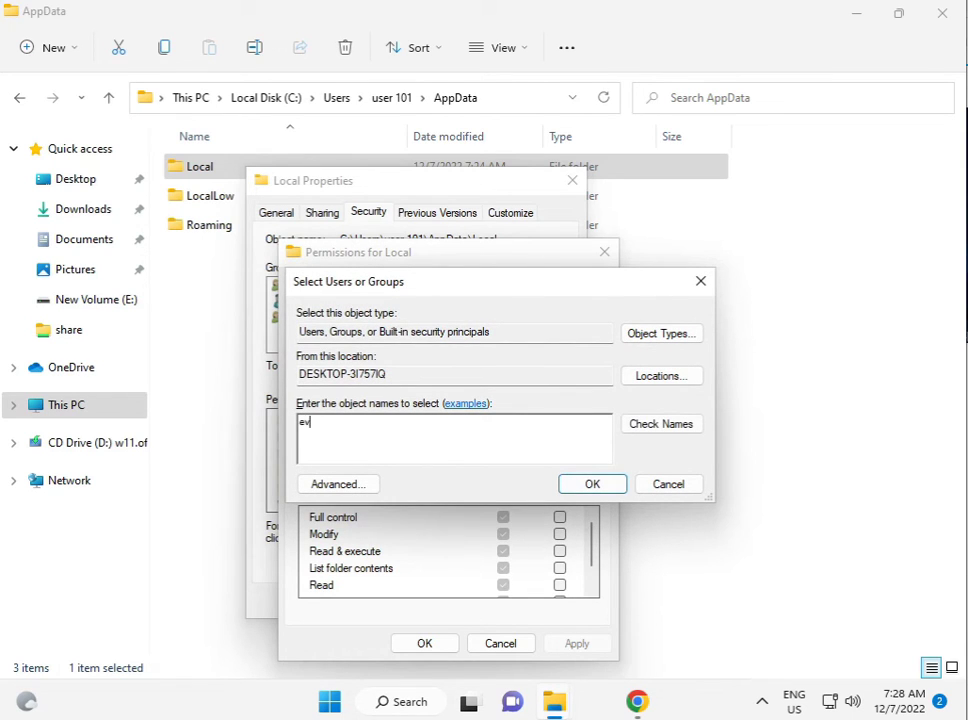
click(645, 420)
Step: Give the newly added Everyone group Allow Full control and apply it
click(576, 484)
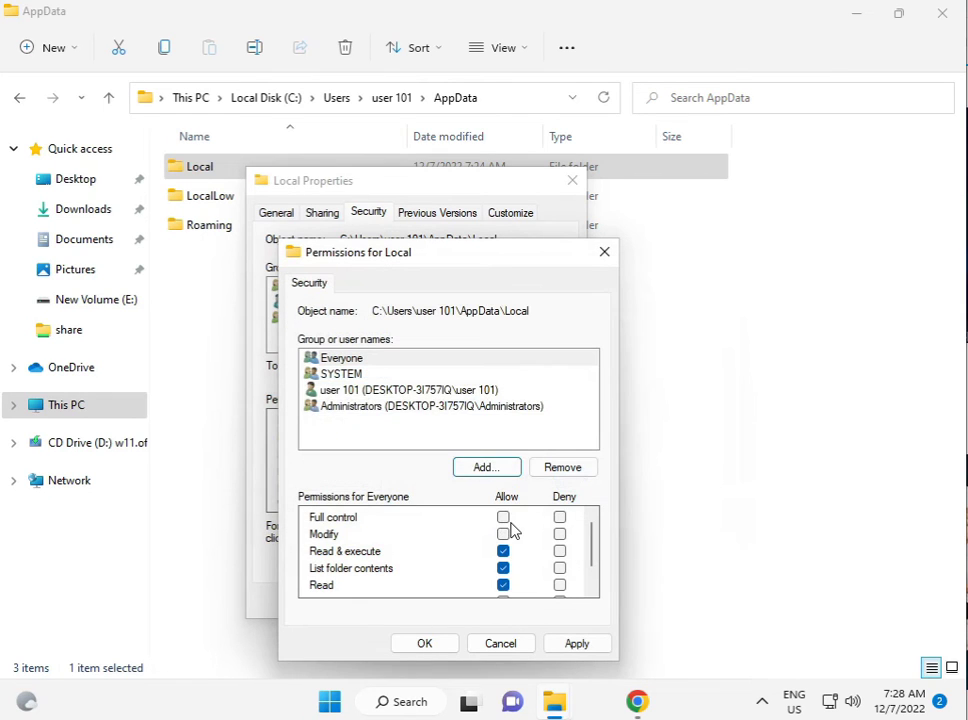
click(503, 517)
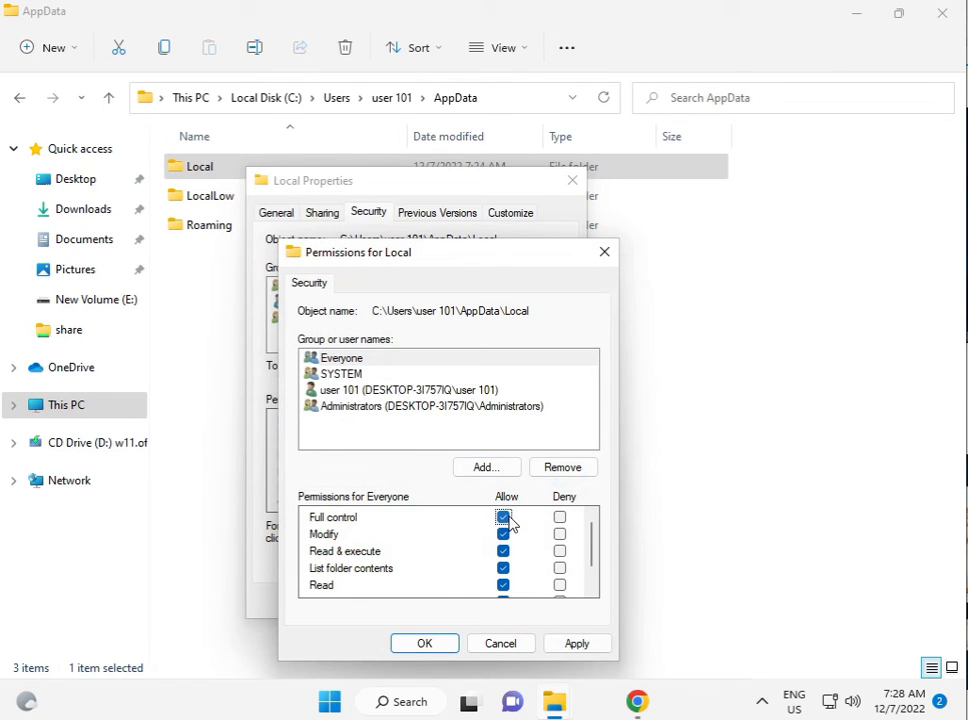
click(563, 648)
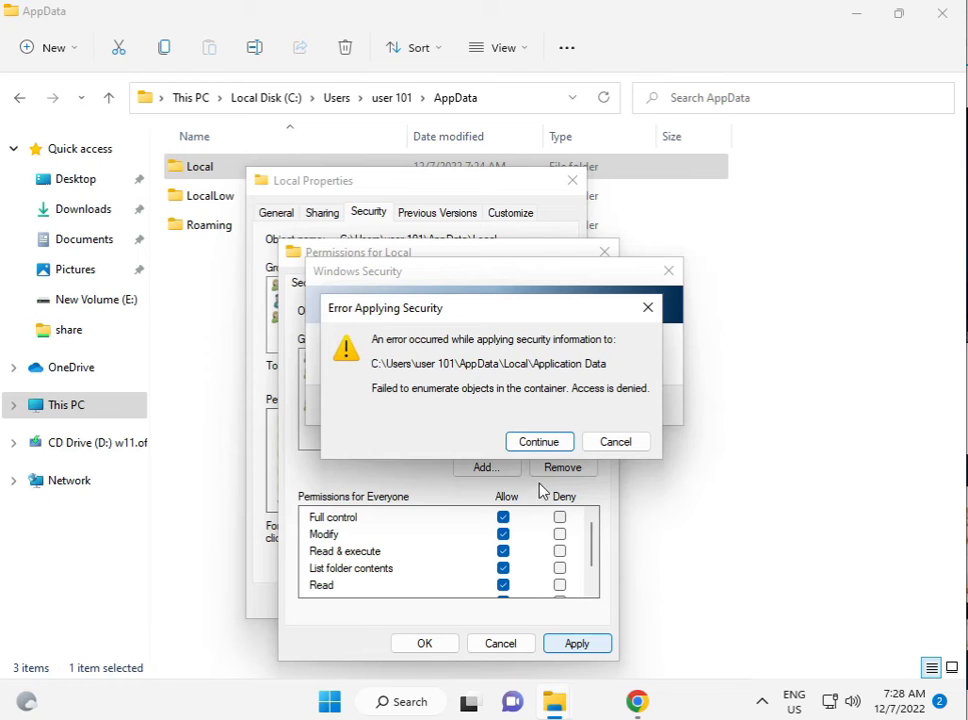
Step: Continue past each access-denied error, including Temporary Internet Files, and apply again
click(542, 442)
click(542, 441)
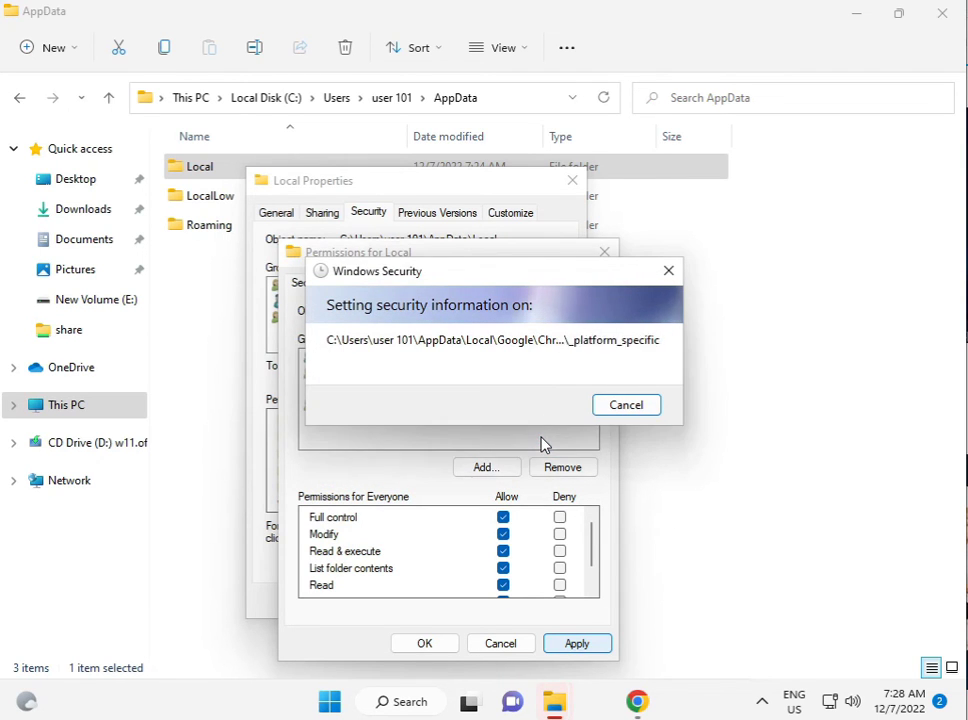
click(541, 442)
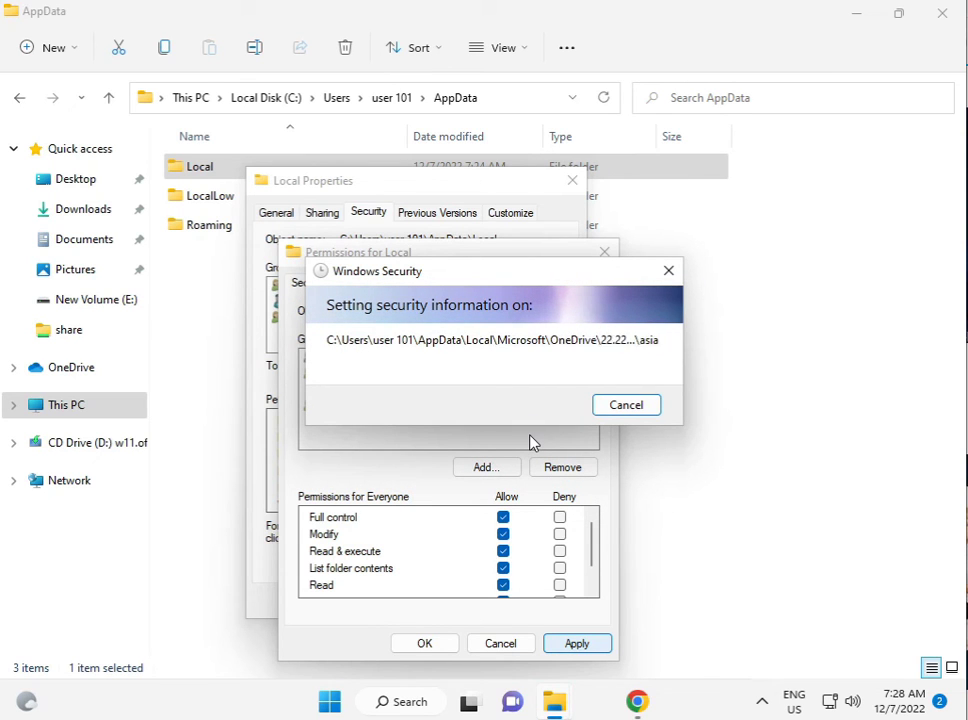
click(531, 442)
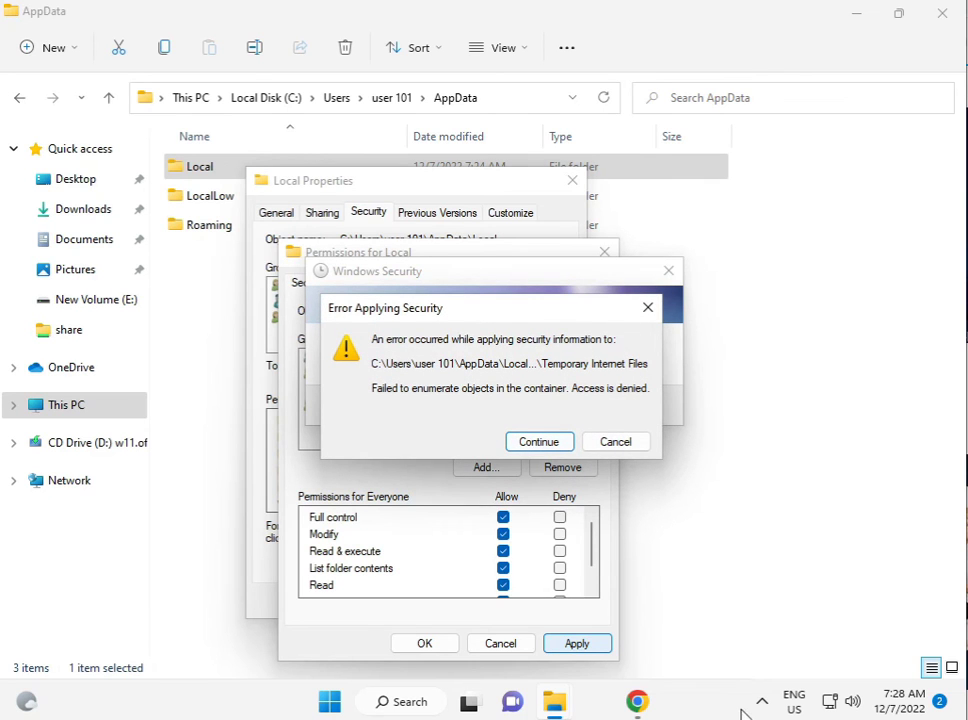
key(Return)
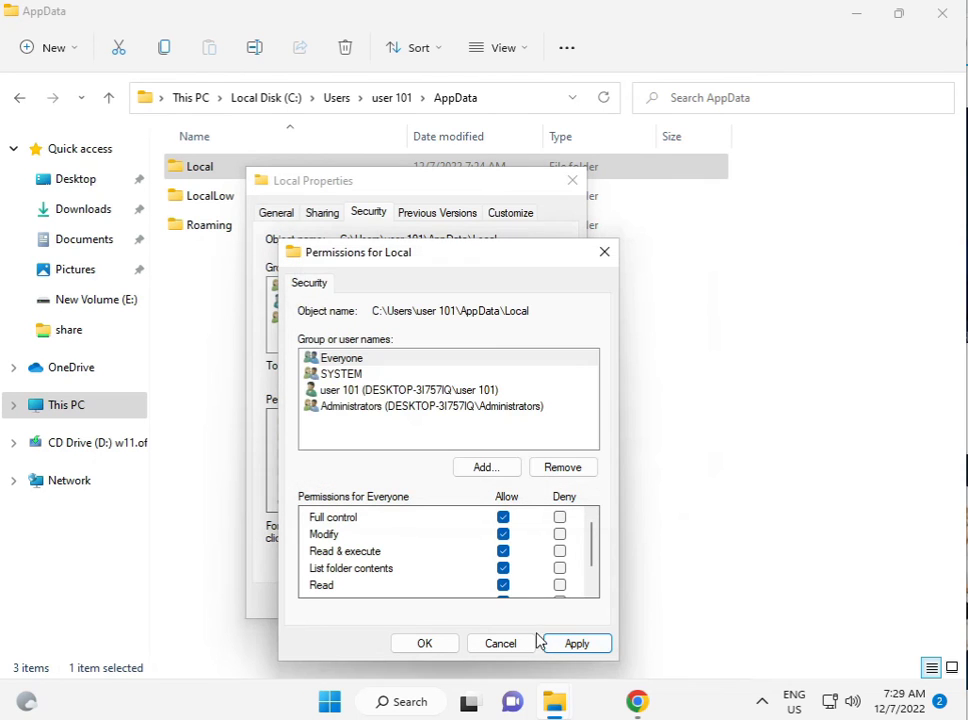
click(566, 642)
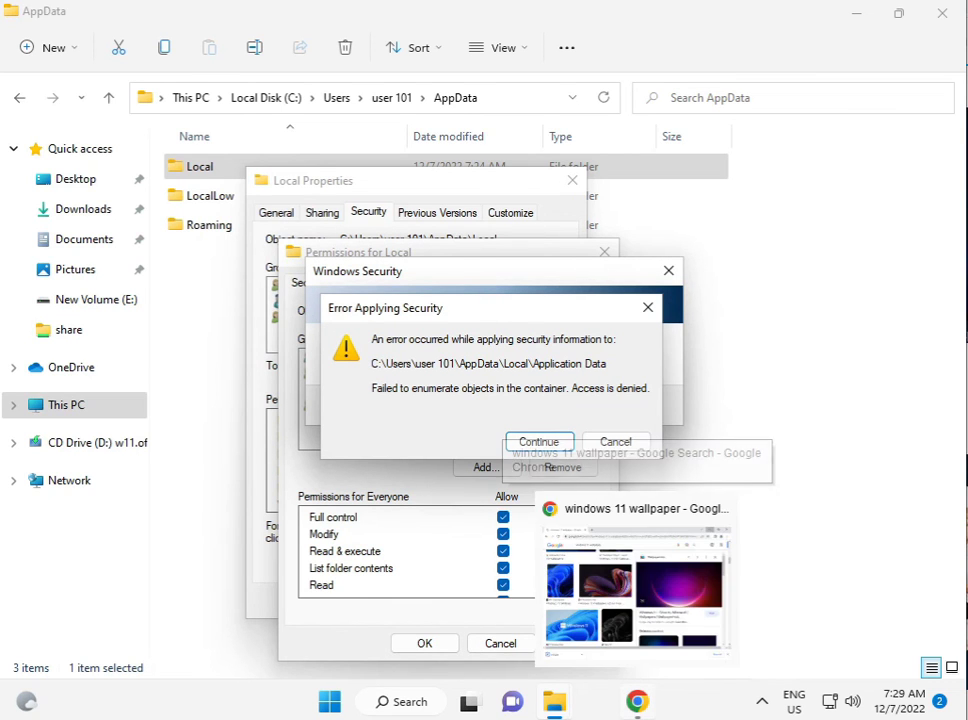
Step: Show the desktop with Win+D, then open and dismiss the Windows Security tray menu
key(super+d)
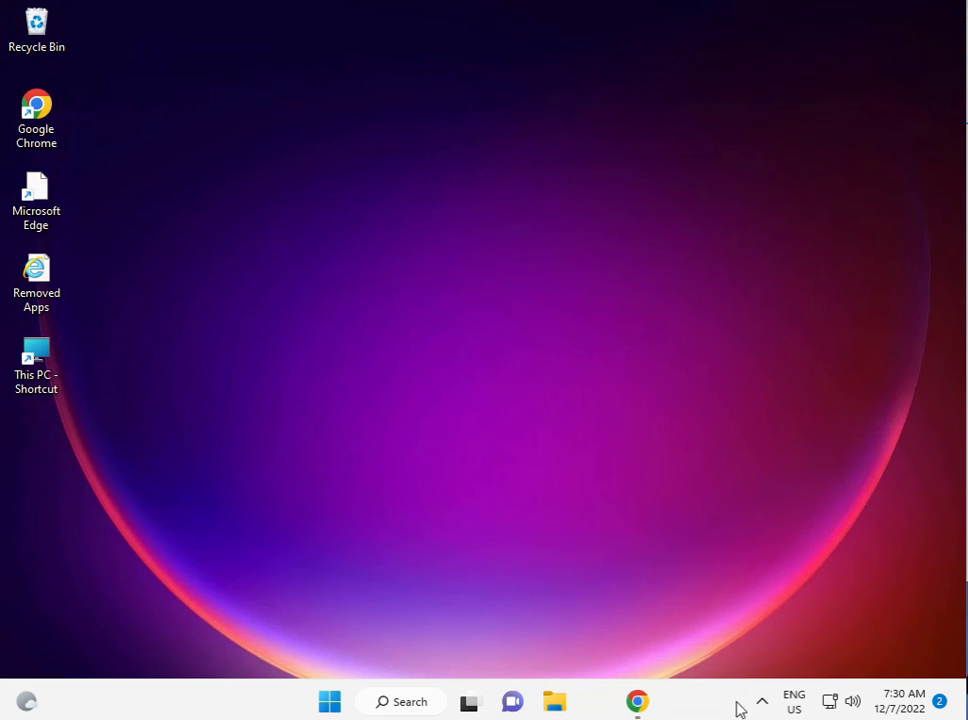
click(761, 703)
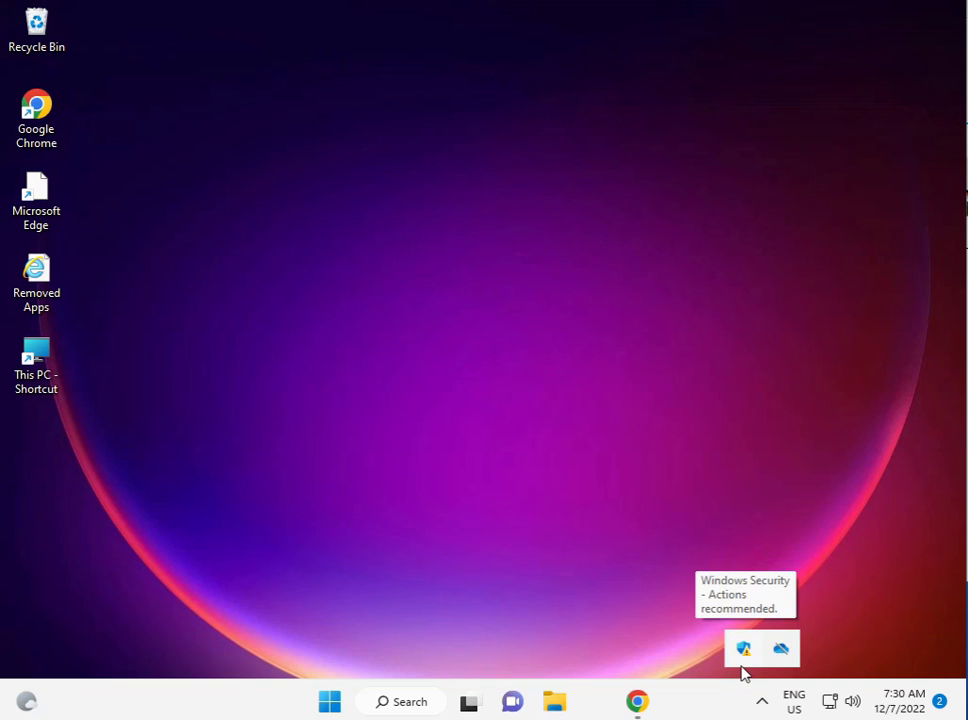
right_click(741, 652)
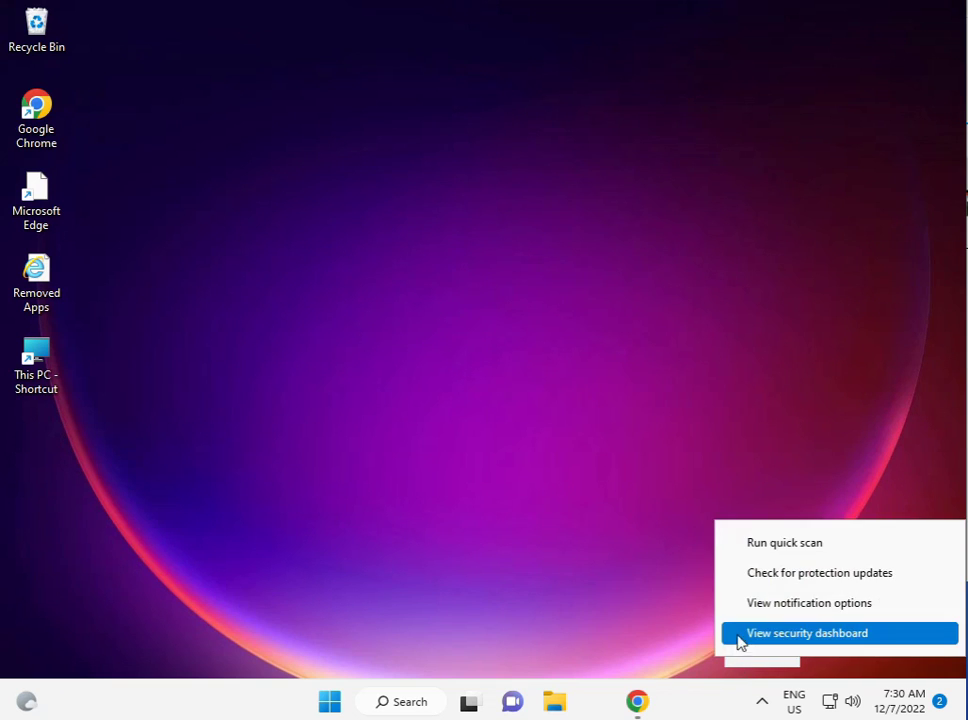
click(422, 408)
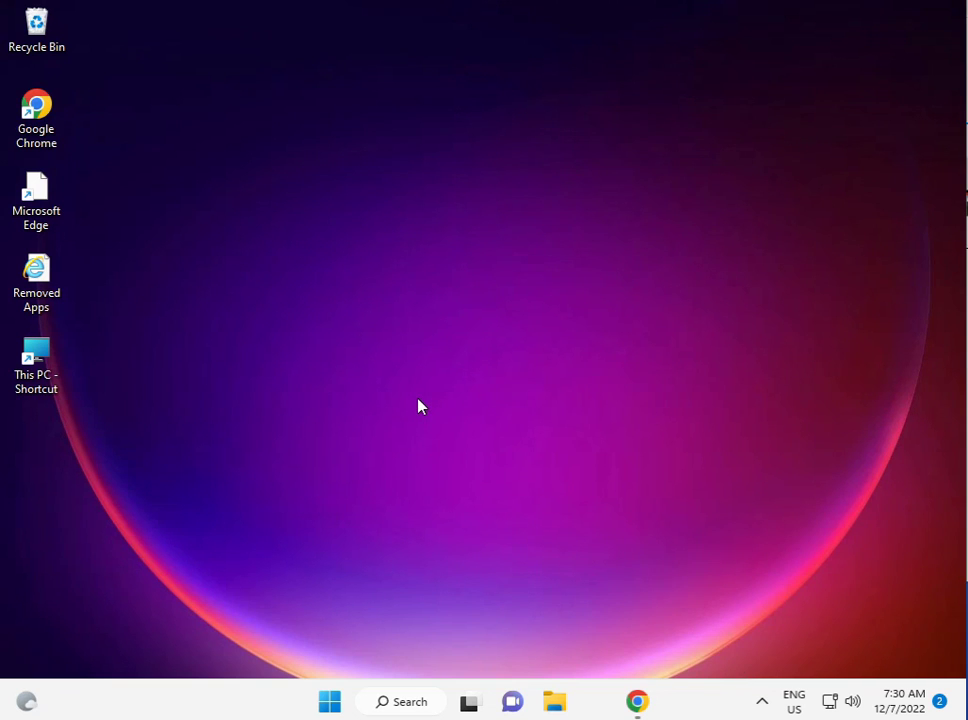